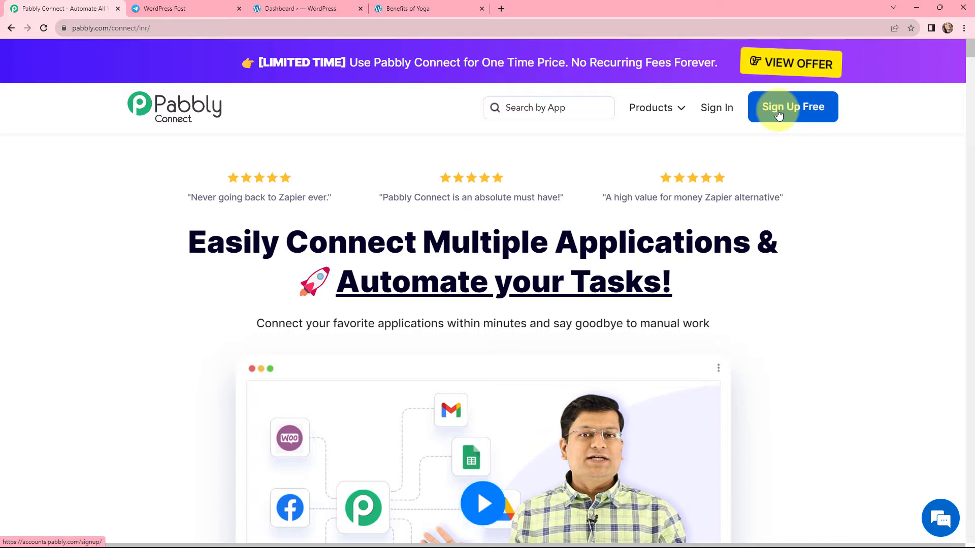
Sign in to Pabbly and open Pabbly Connect from the All Apps page
left_click(716, 113)
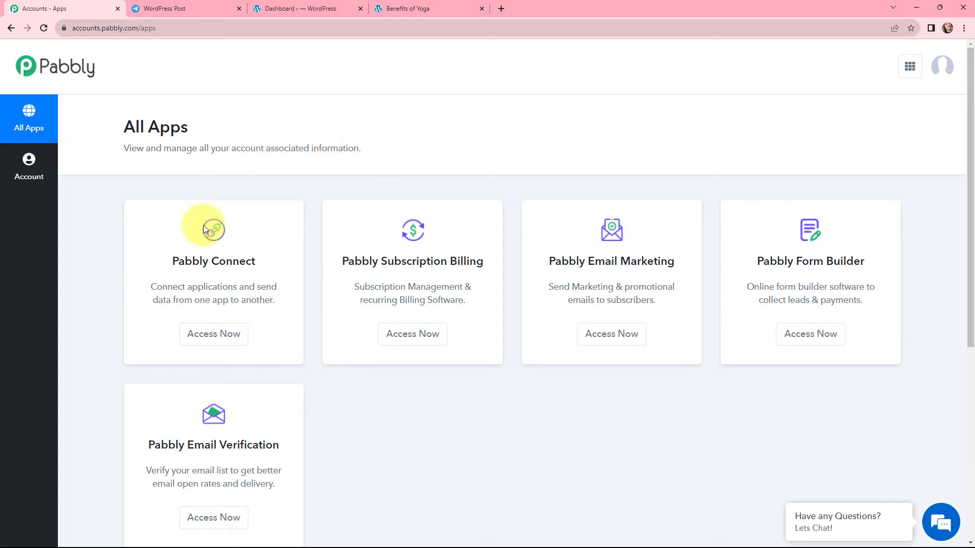
left_click(205, 339)
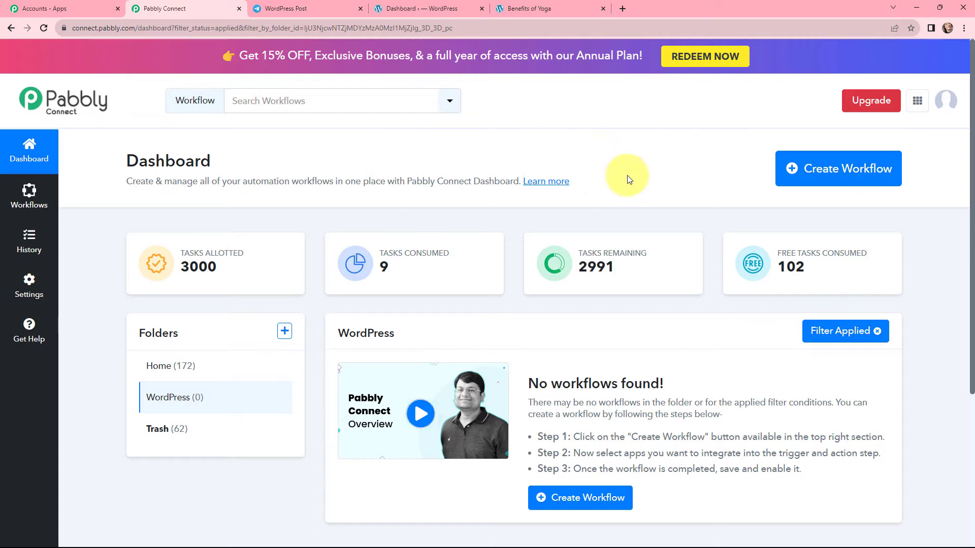
Create the workflow 'Create Wordpress Post from Telegram' in the WordPress folder
left_click(828, 174)
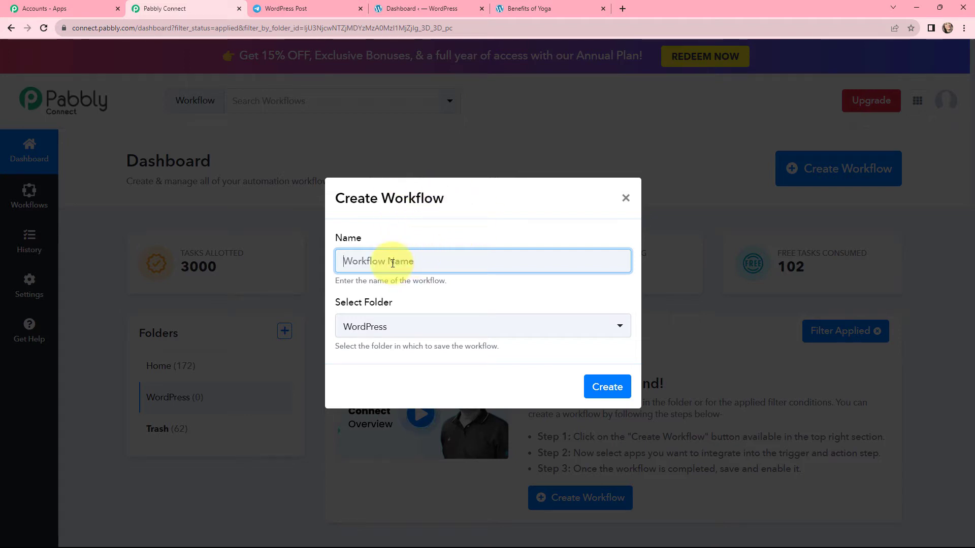
type("Create Wordpress Post from Telegram")
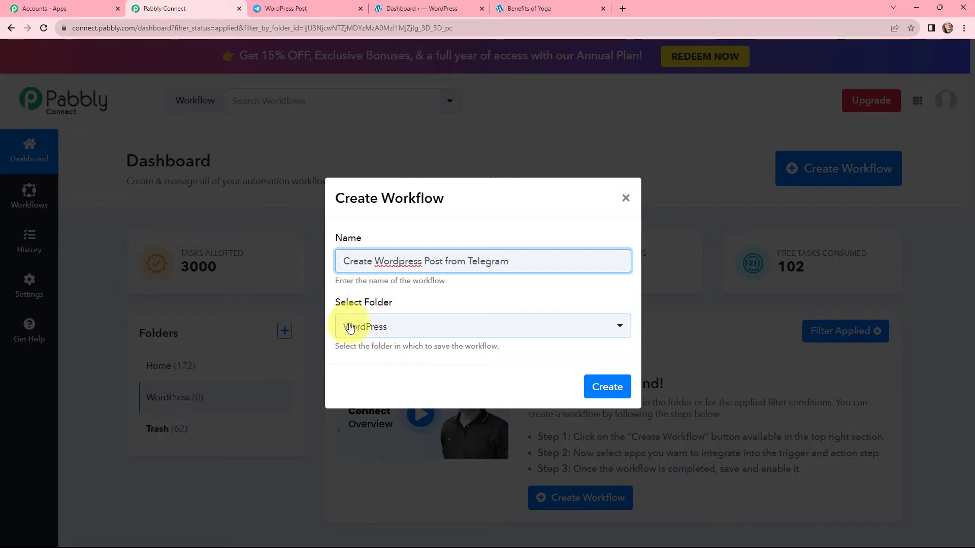
left_click(606, 388)
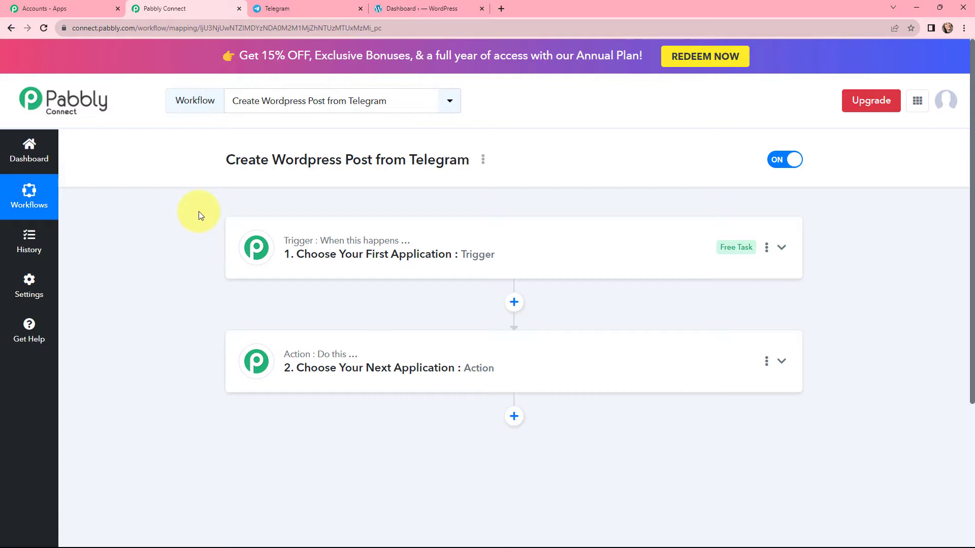
Set the trigger to Telegram Bot with the Set Webhook / Watch Updates event
mouse_move(297, 357)
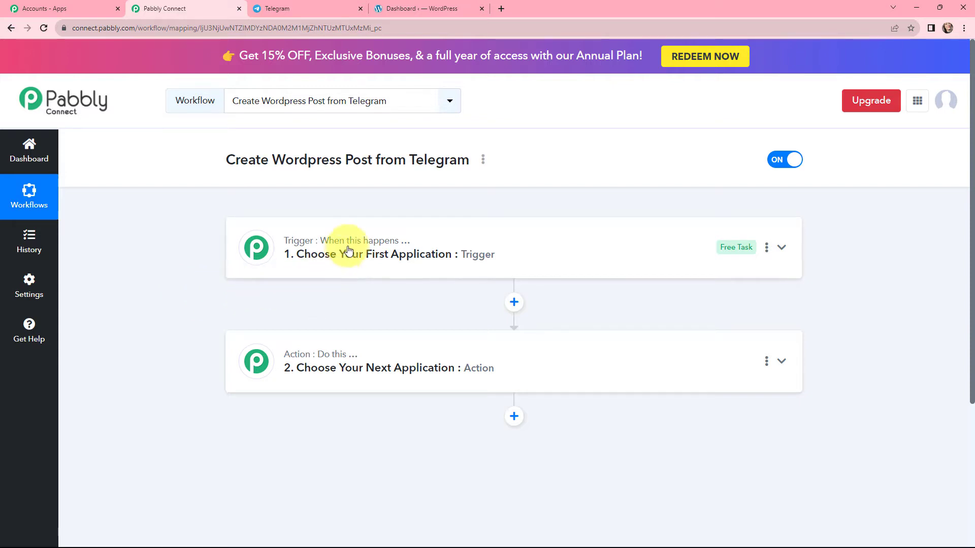
mouse_move(343, 245)
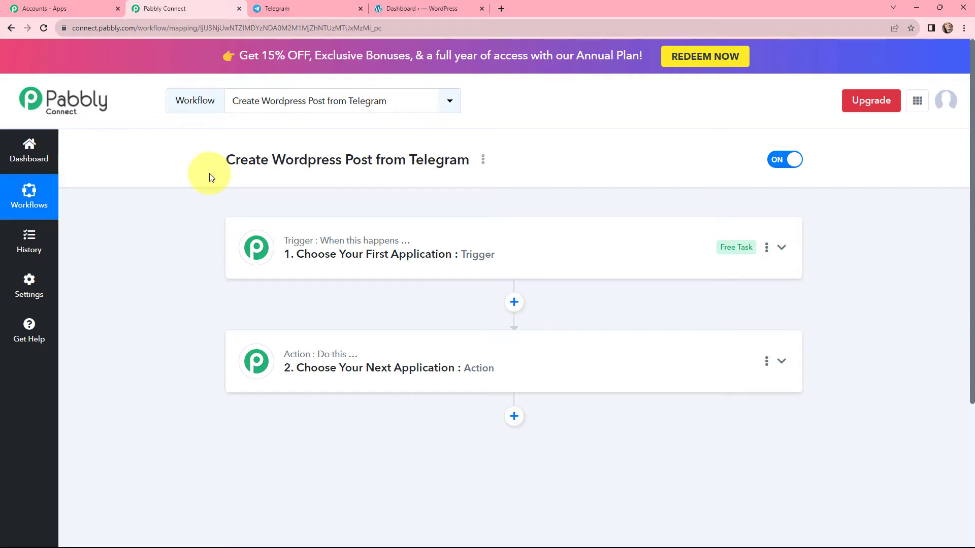
left_click(366, 253)
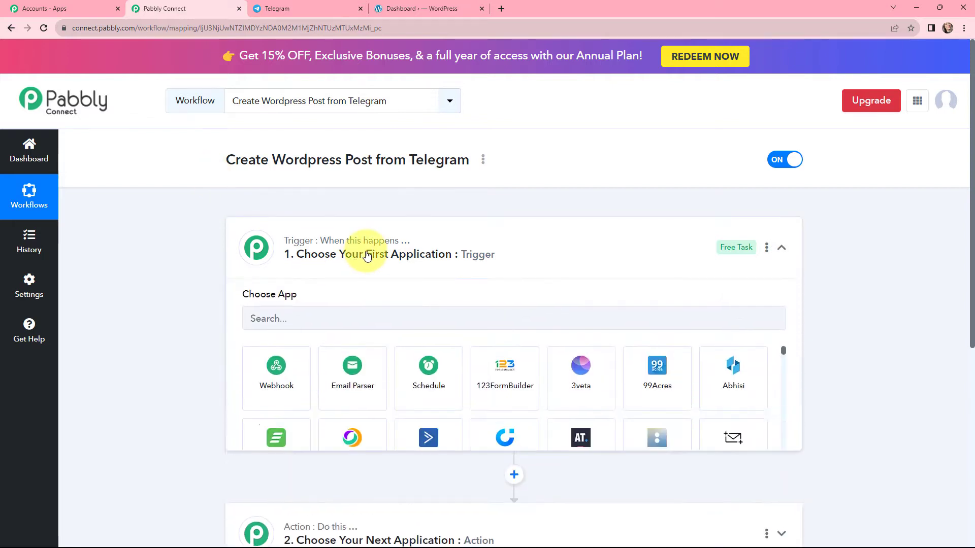
left_click(349, 327)
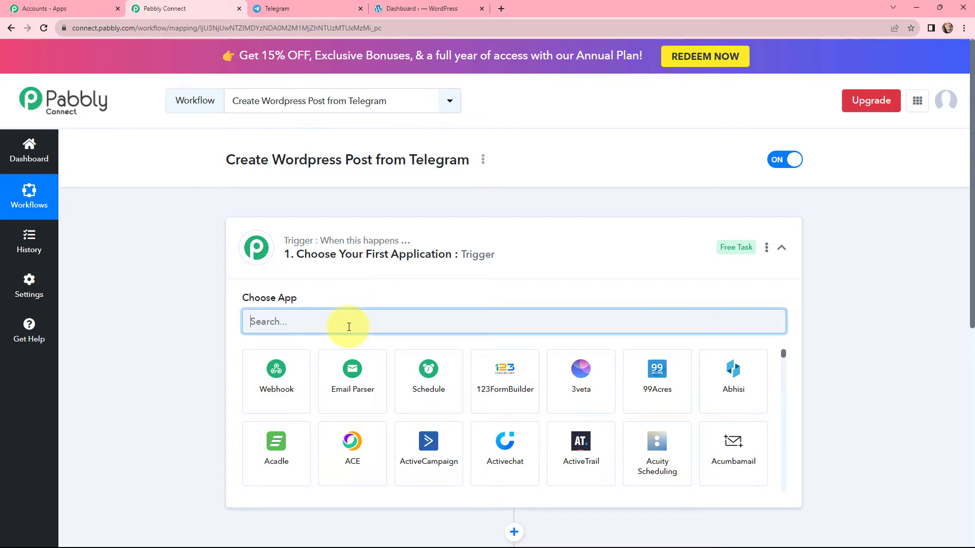
type("telegr")
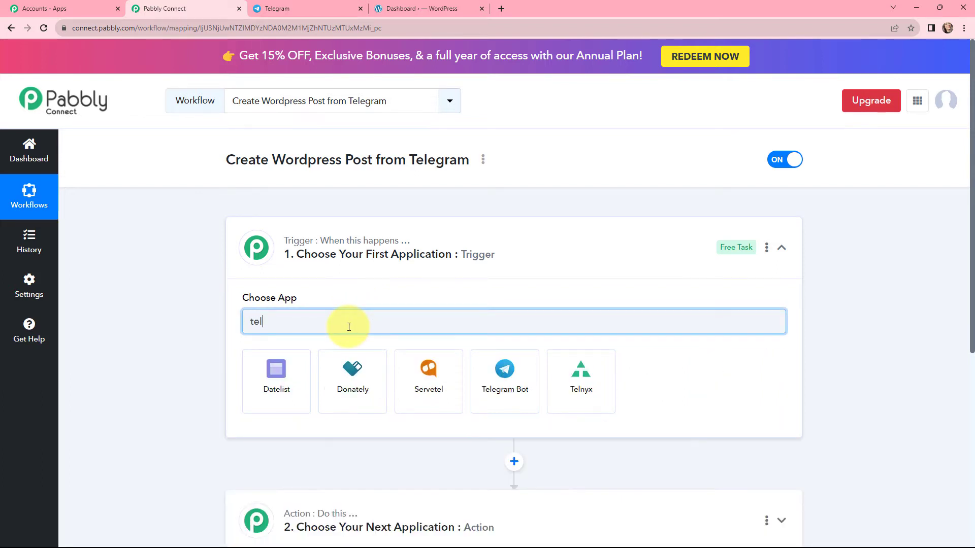
left_click(294, 370)
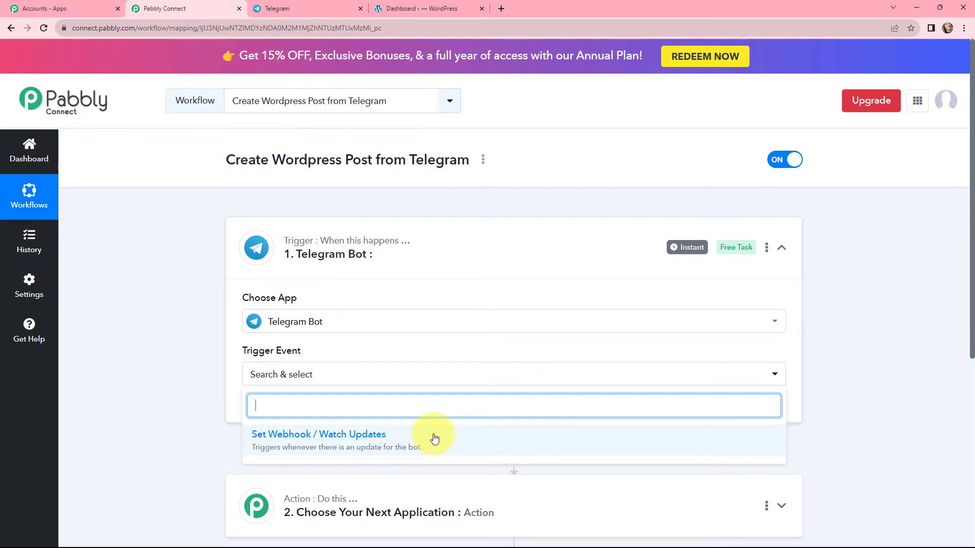
left_click(408, 439)
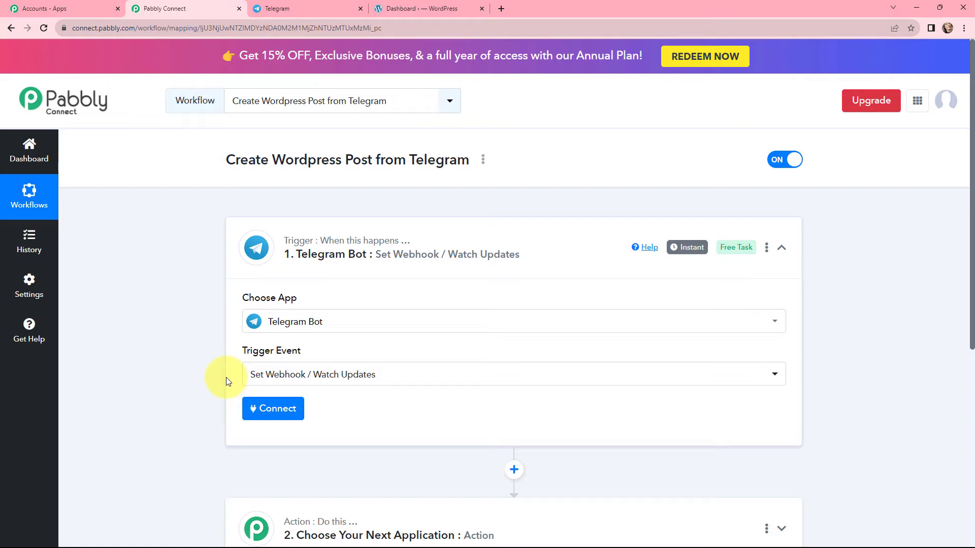
Start a new Telegram Bot connection with Add New Connection, then go to Telegram for a token
left_click(272, 413)
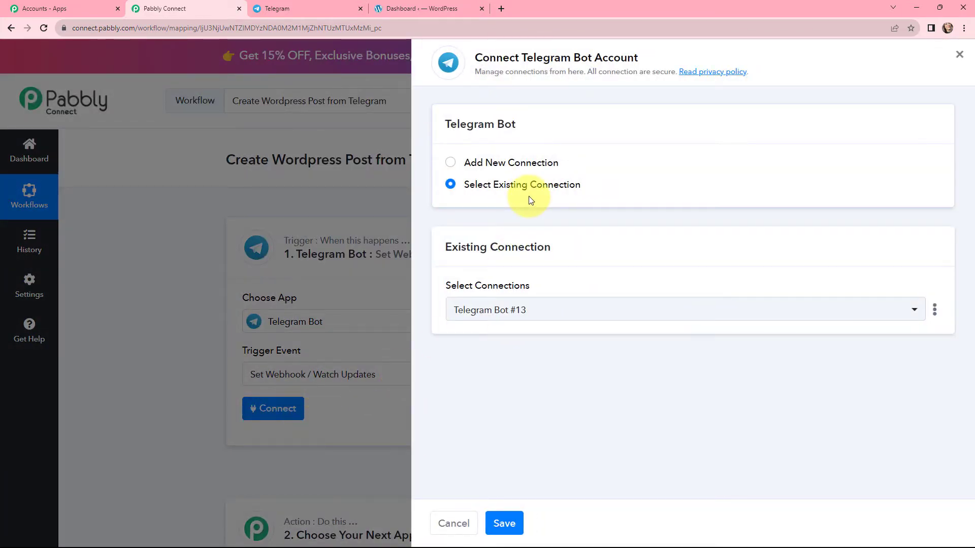
left_click(452, 164)
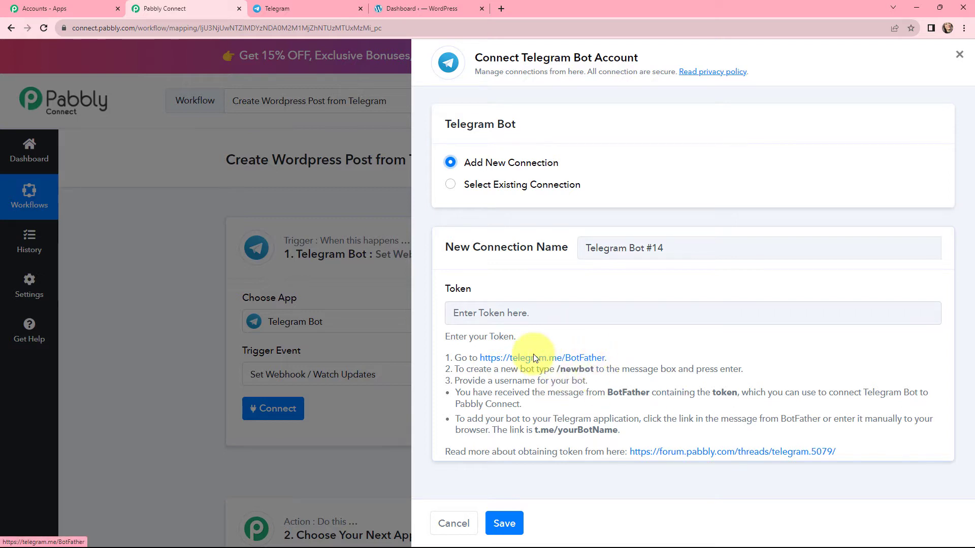
left_click(273, 7)
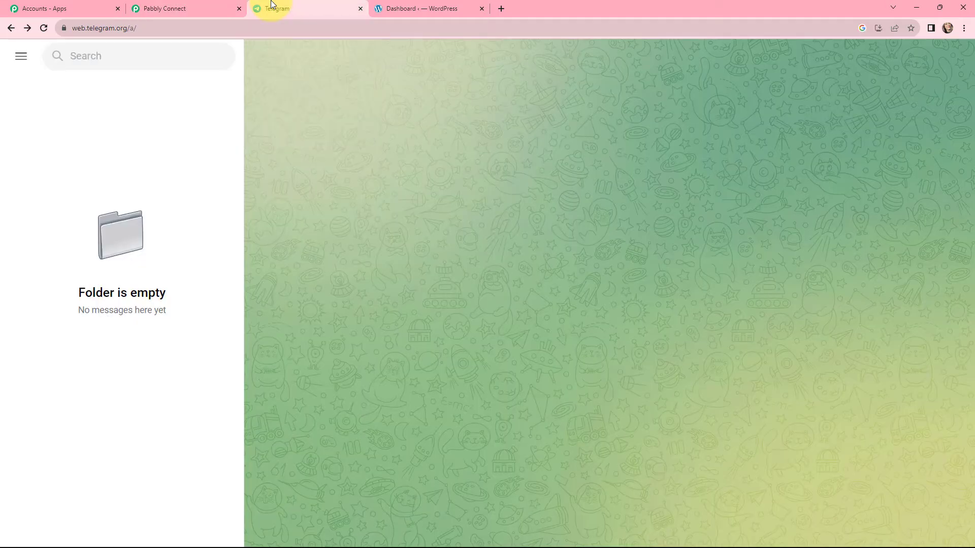
Start BotFather, send /newbot and name the new bot 'wordpress'
left_click(141, 63)
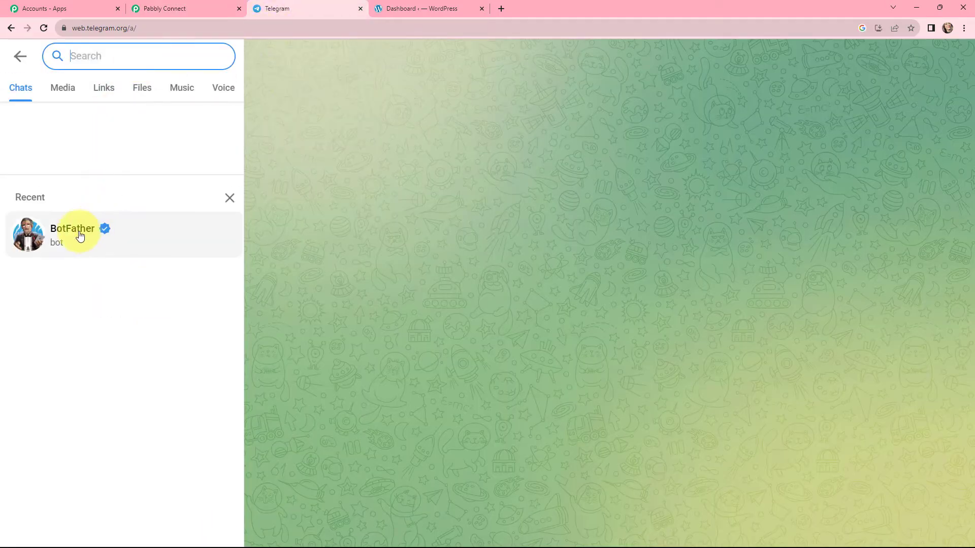
left_click(79, 234)
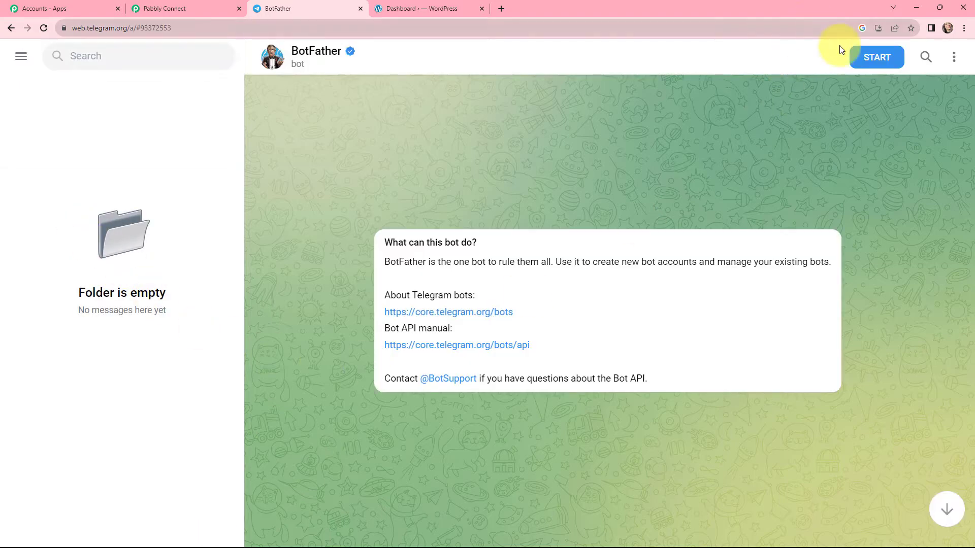
left_click(862, 60)
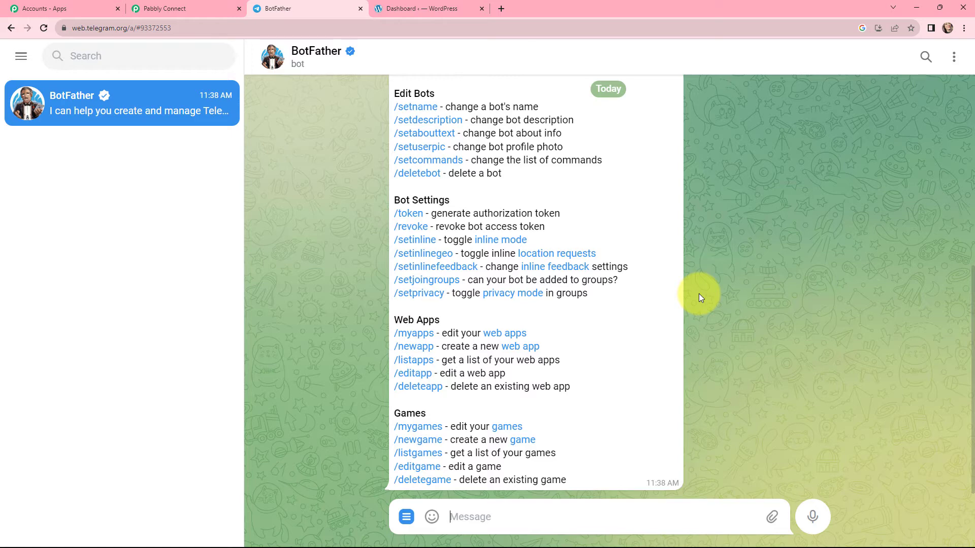
scroll(699, 293, "up", 5)
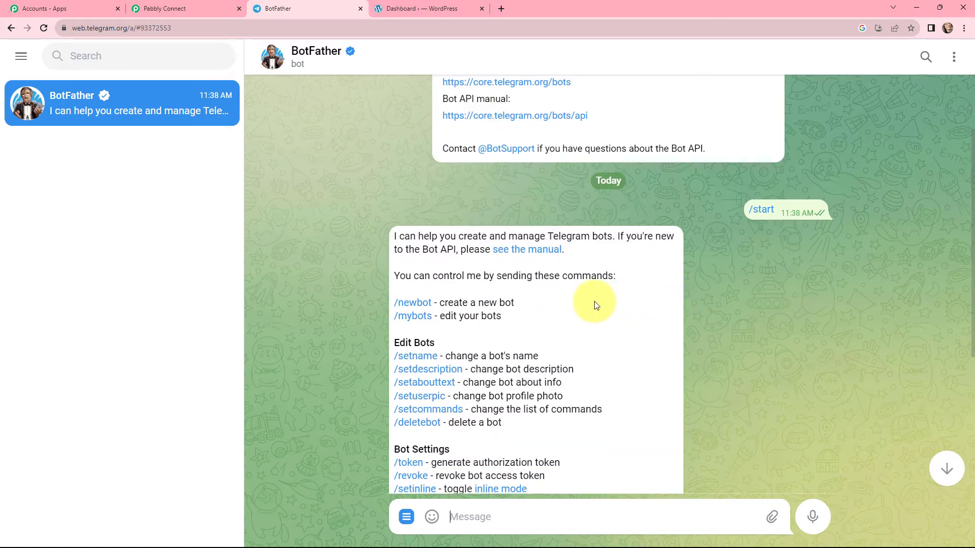
left_click(413, 303)
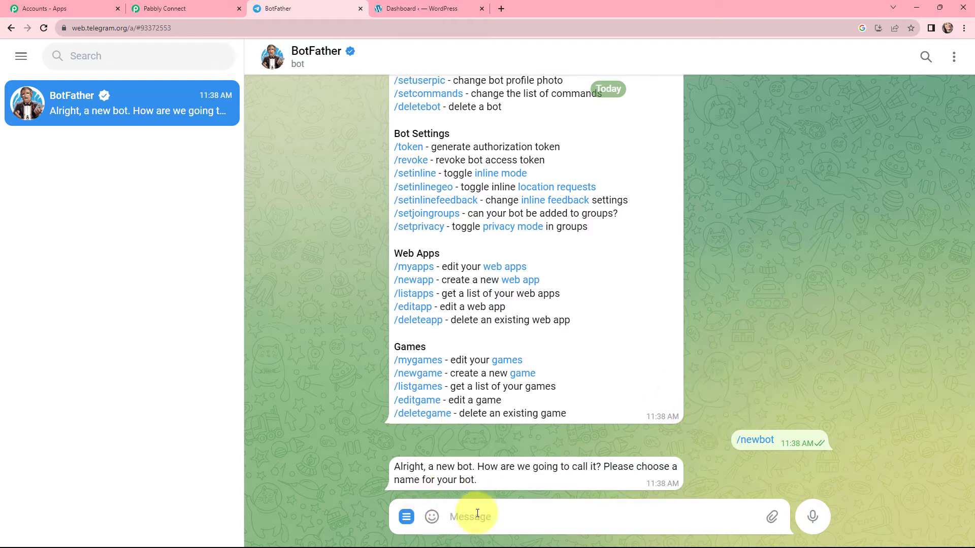
type("wordpress")
key("Return")
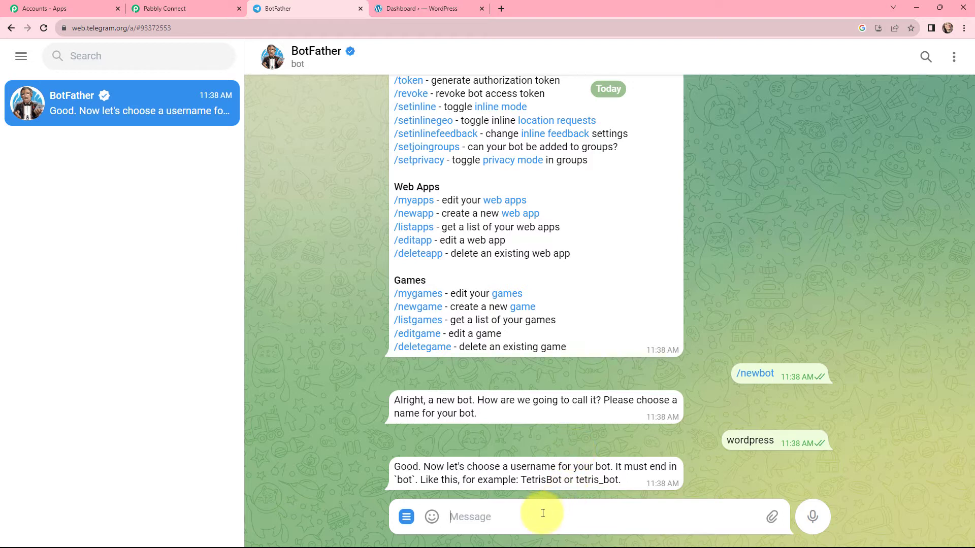
Give the bot username postwordpress_bot instead of wordpresspost_bot, then select its access token
type("wordpresspos")
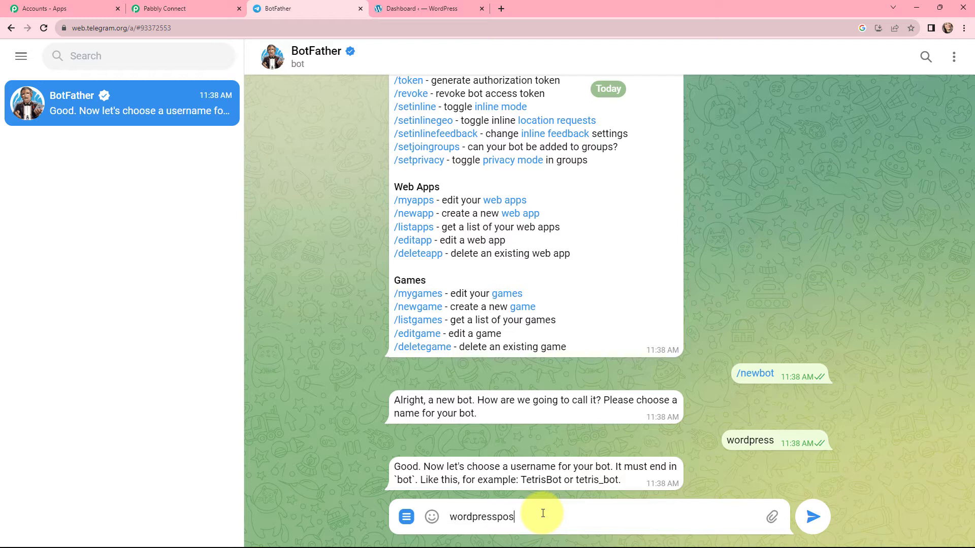
type("t_bot")
left_click(813, 517)
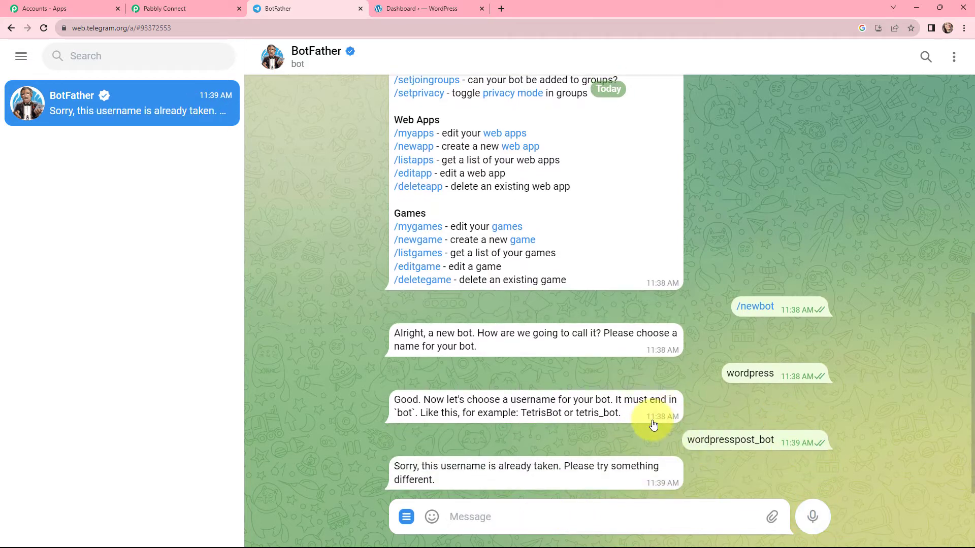
left_click(506, 510)
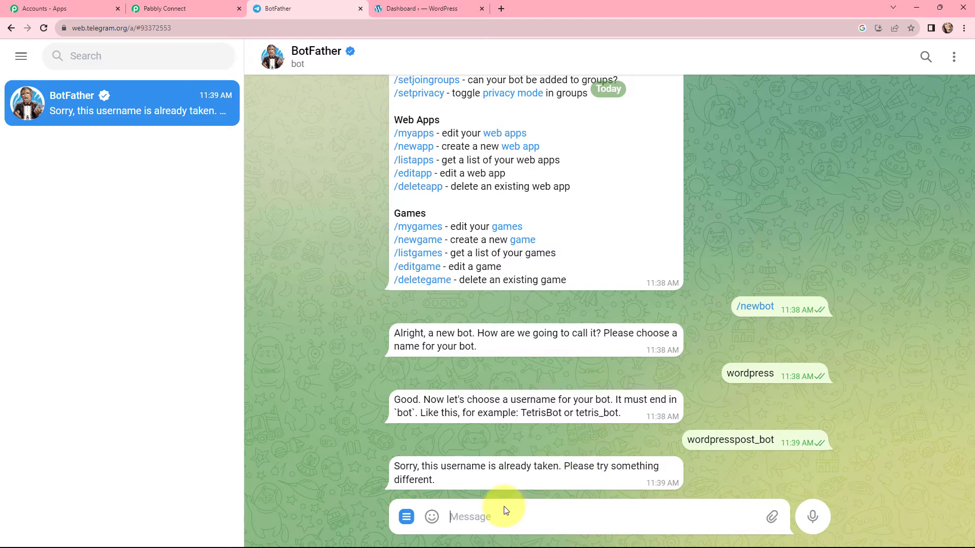
type("postwordpress")
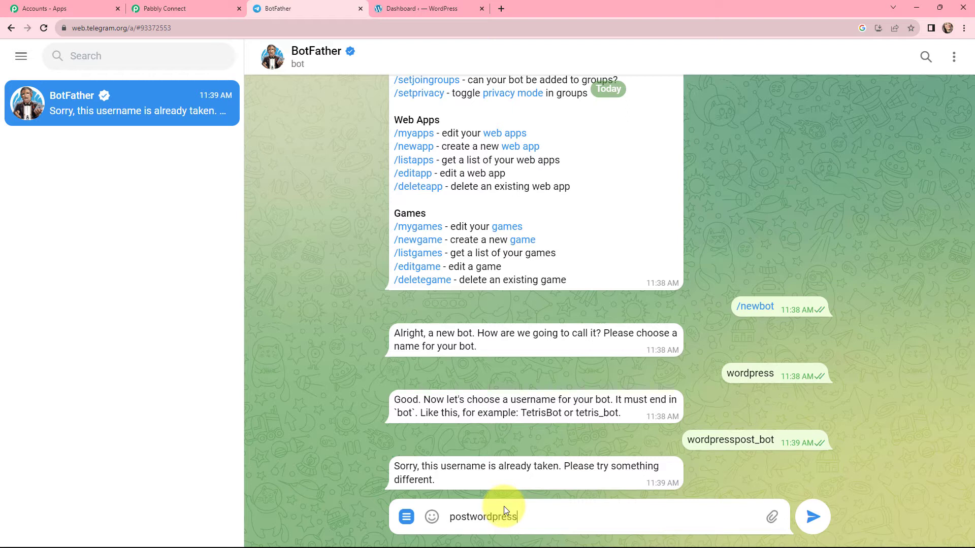
type("_bot")
key("Return")
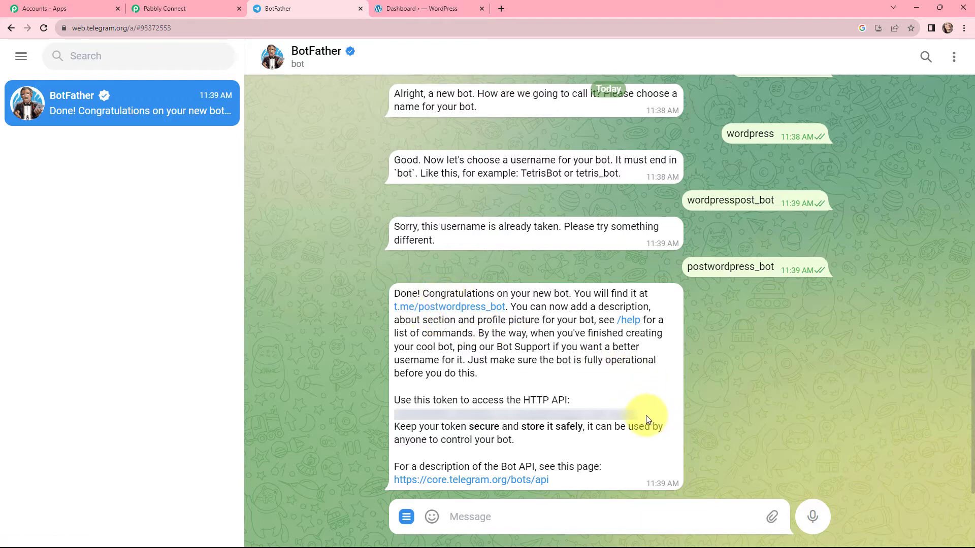
left_click_drag(640, 415, 395, 414)
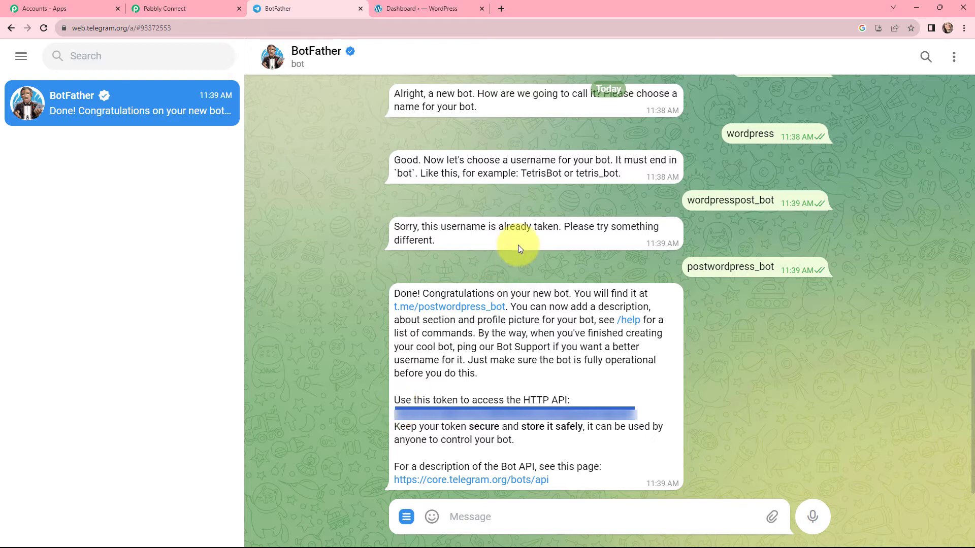
Paste the bot token into the Telegram Bot connection's Token field and save it
left_click(184, 8)
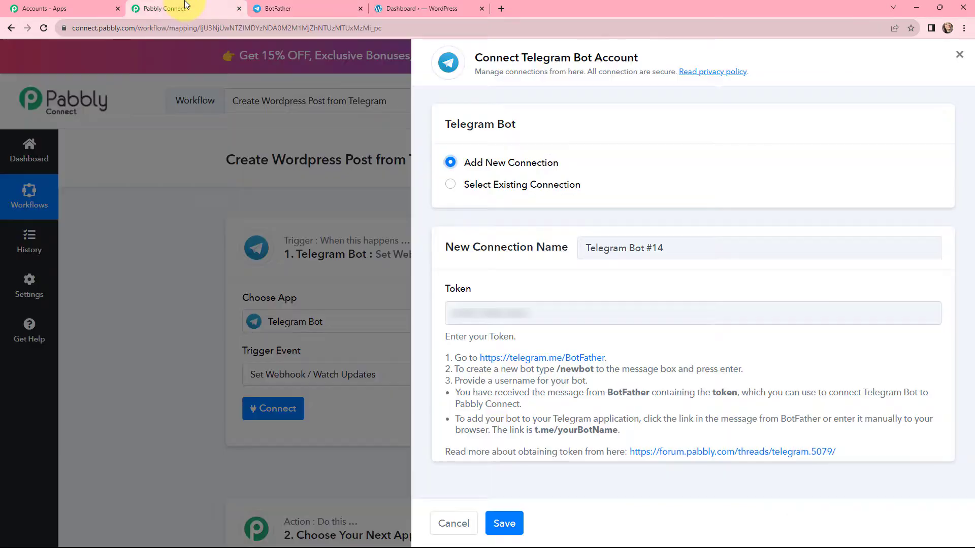
left_click(479, 308)
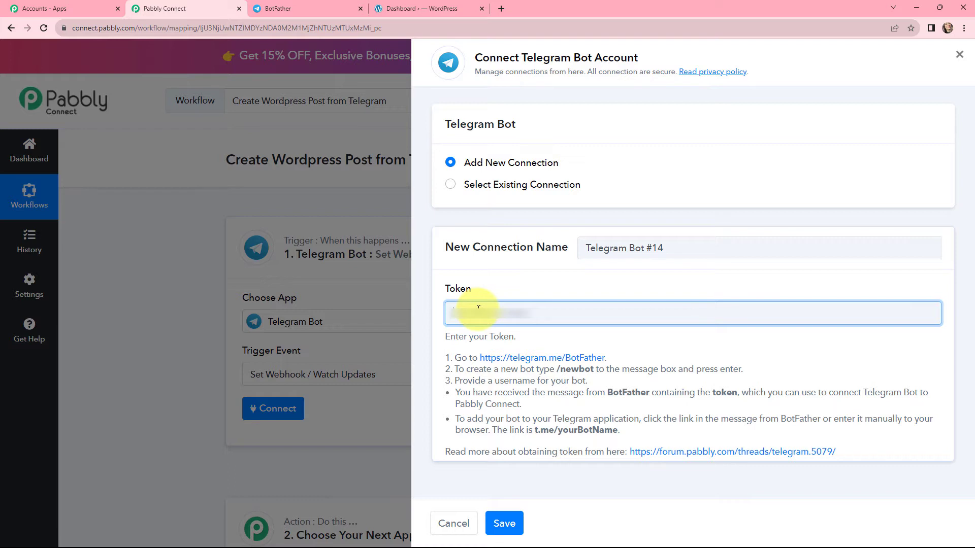
key("ctrl+v")
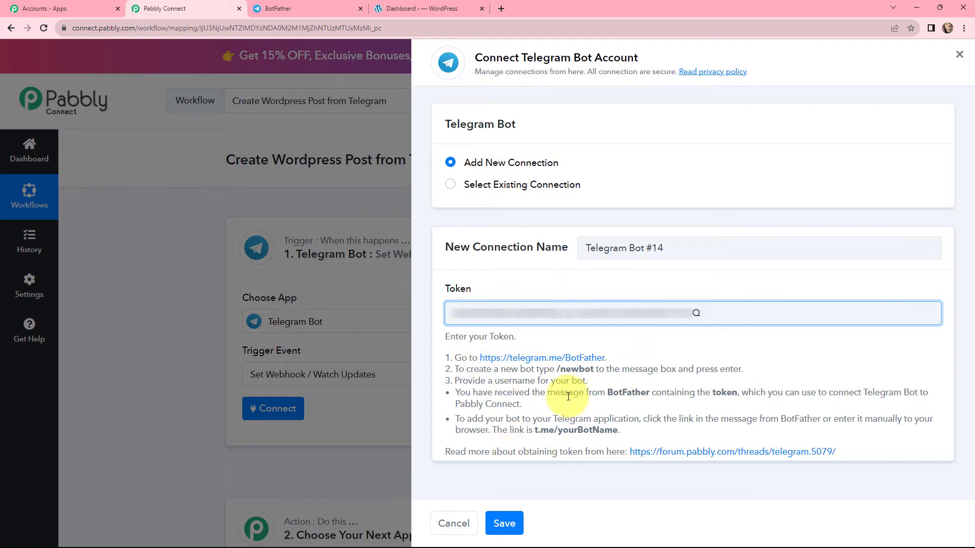
left_click(504, 523)
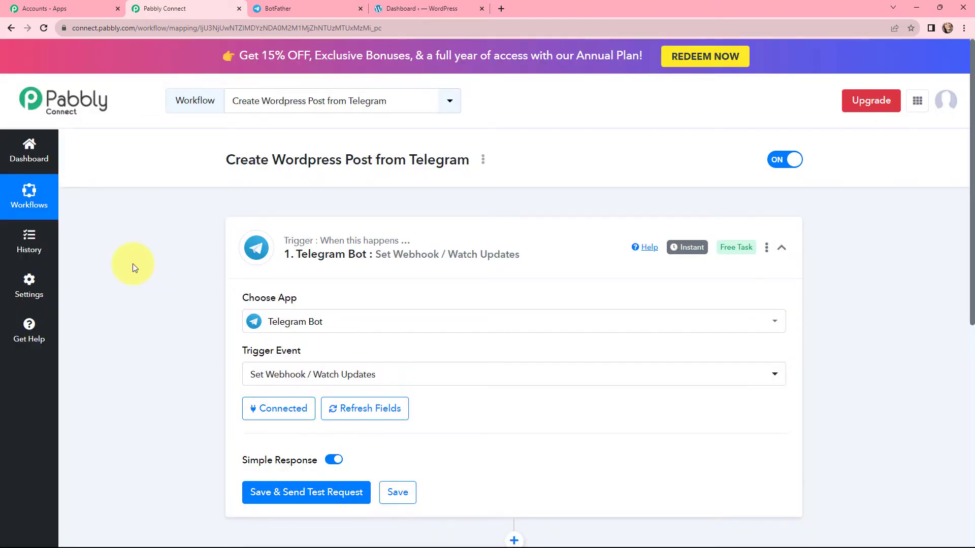
left_click(278, 9)
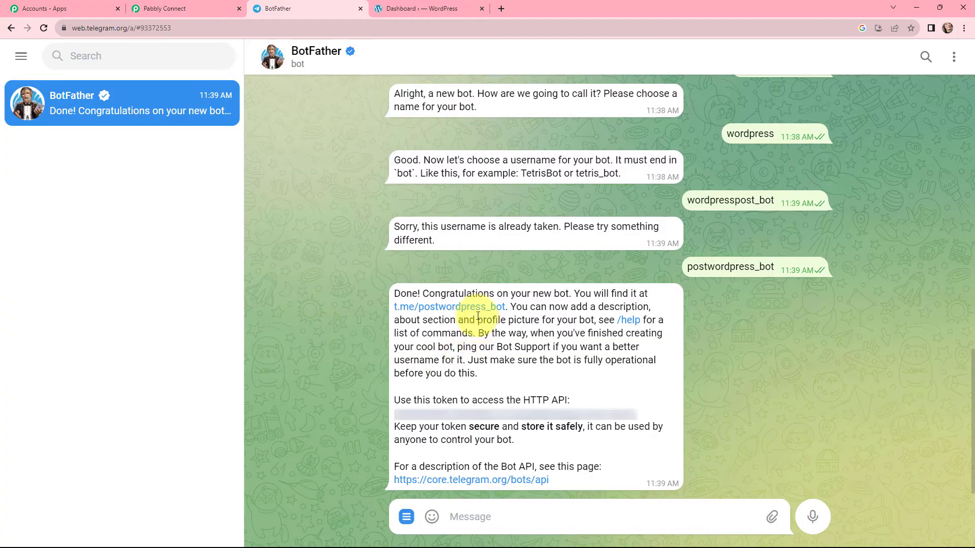
Open the new wordpress bot's chat and start the bot
left_click(448, 307)
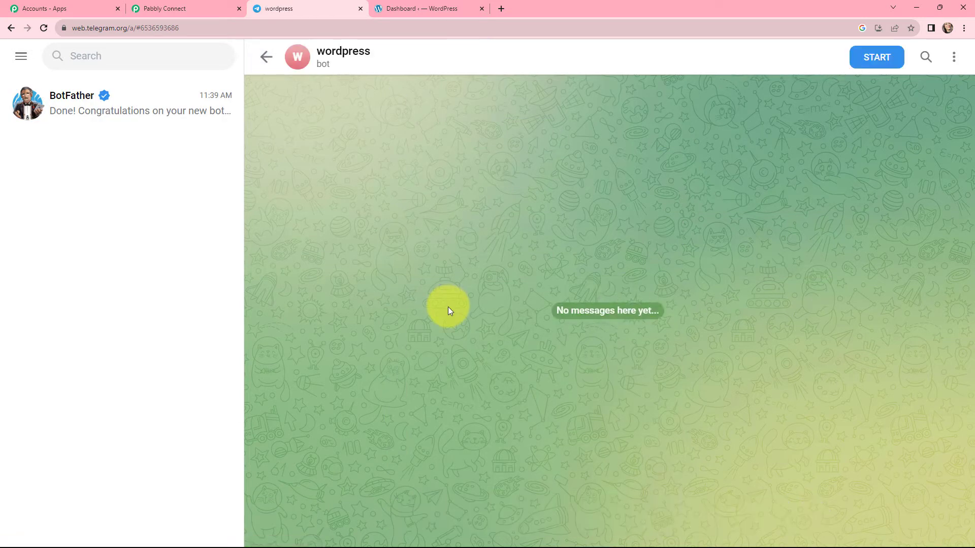
left_click(875, 58)
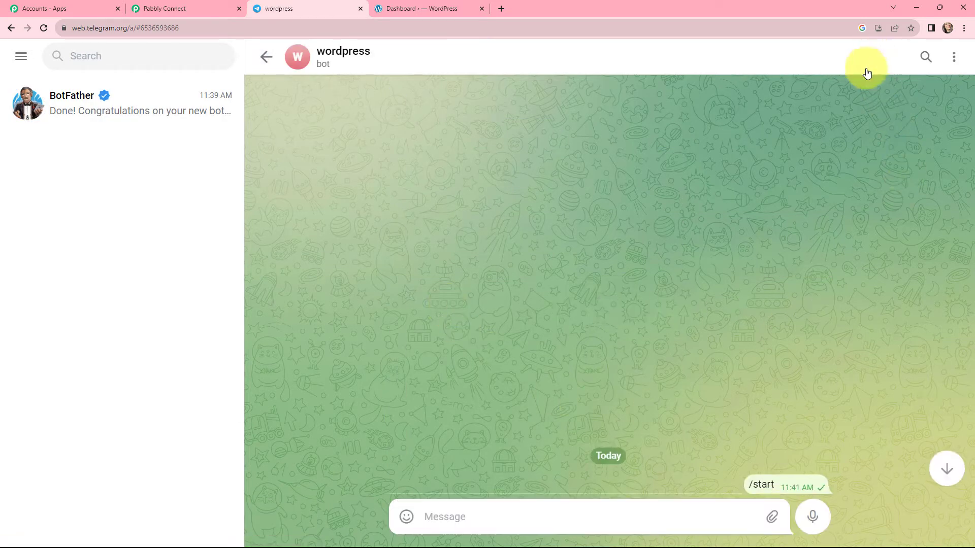
left_click(120, 109)
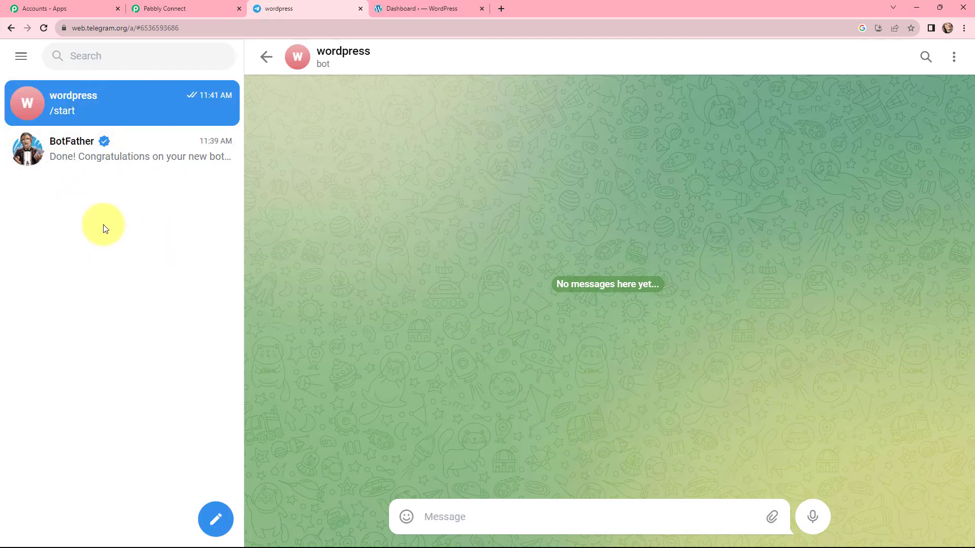
key("ctrl+shift+Tab")
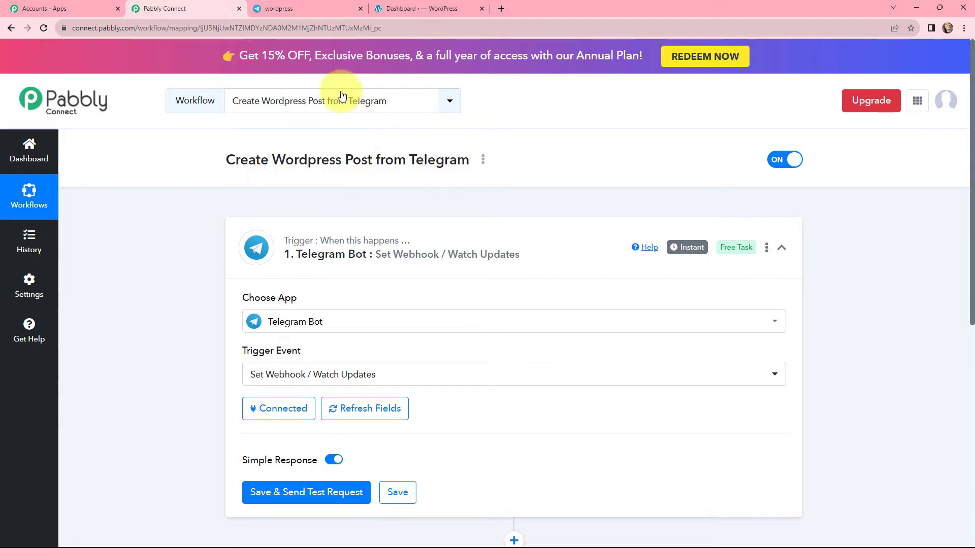
left_click(316, 4)
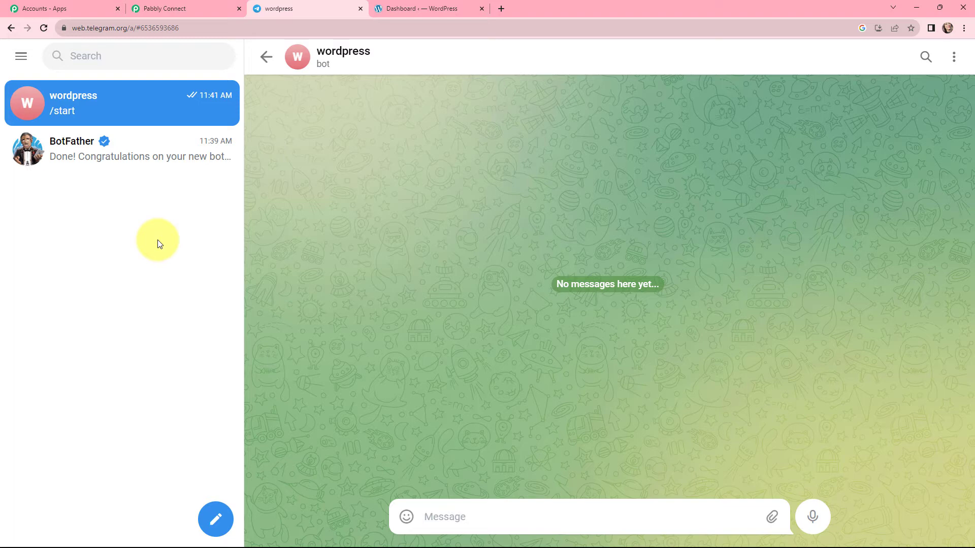
Create a new group 'WordPress Posts' with the wordpress bot as a member
left_click(213, 517)
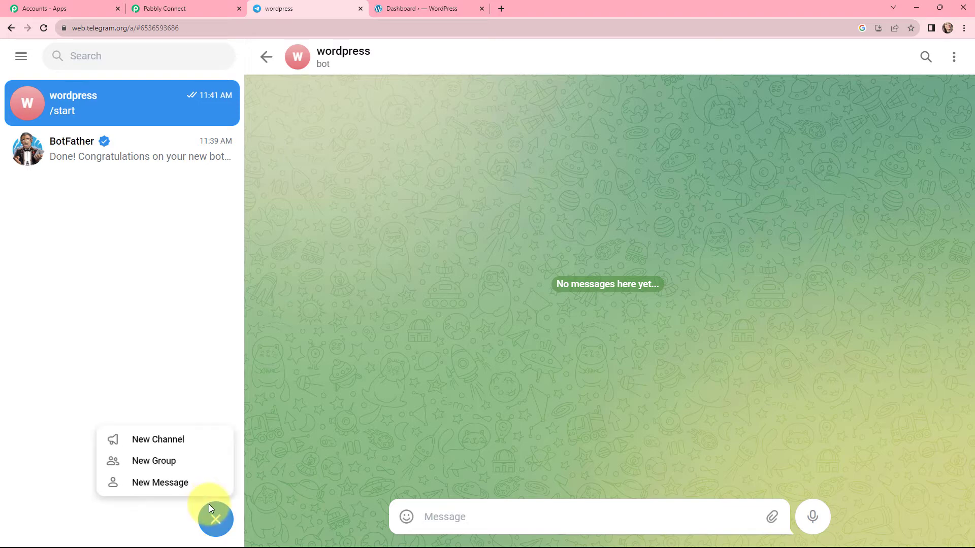
left_click(183, 466)
type("wor")
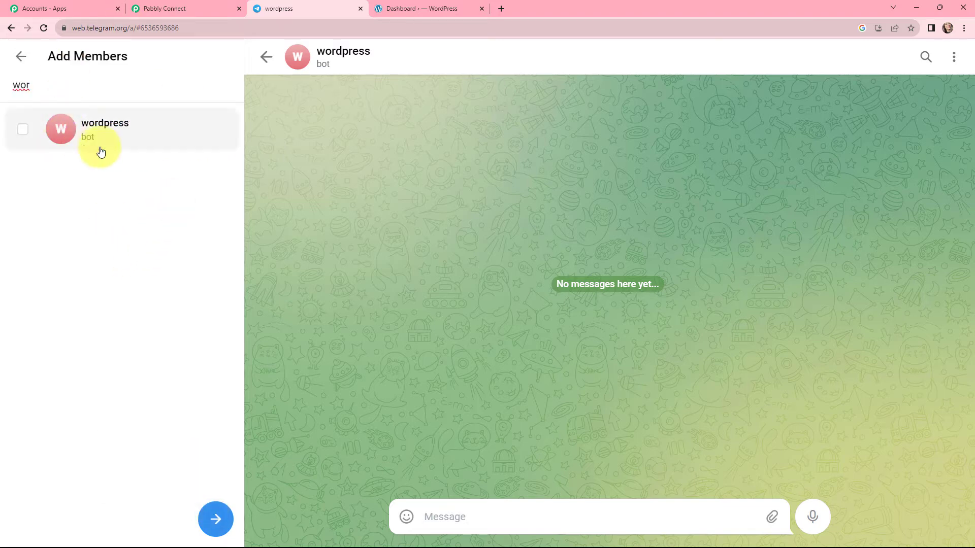
left_click(26, 146)
key("Return")
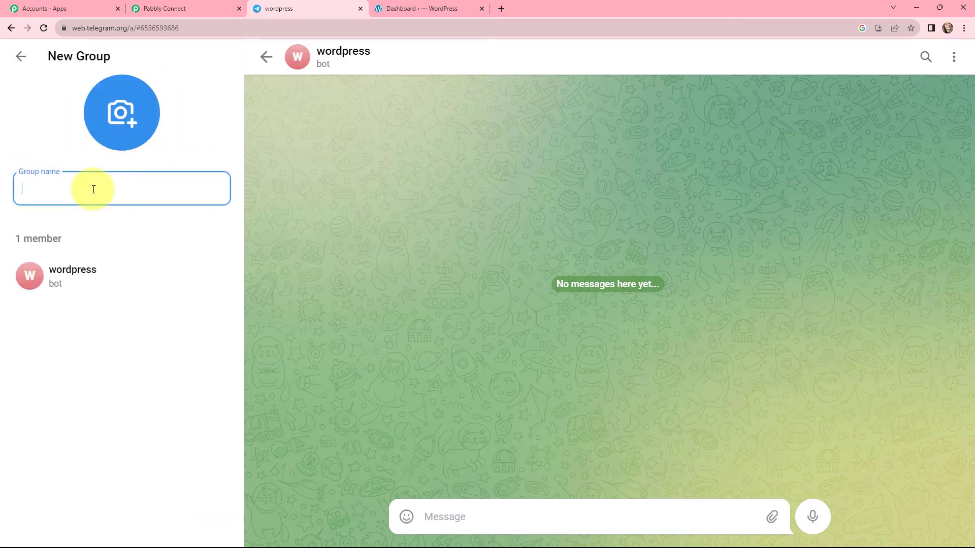
type("WordP")
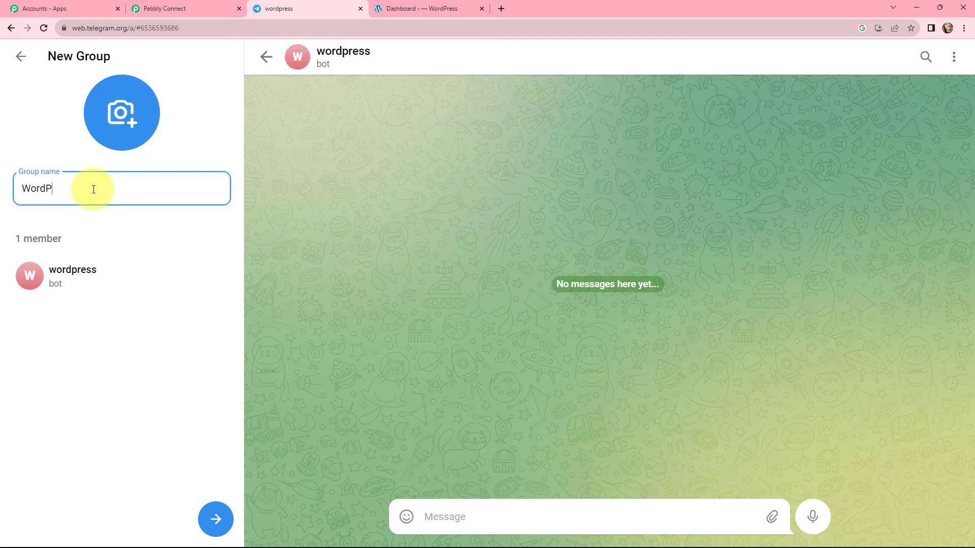
type("ress Posts")
left_click(211, 517)
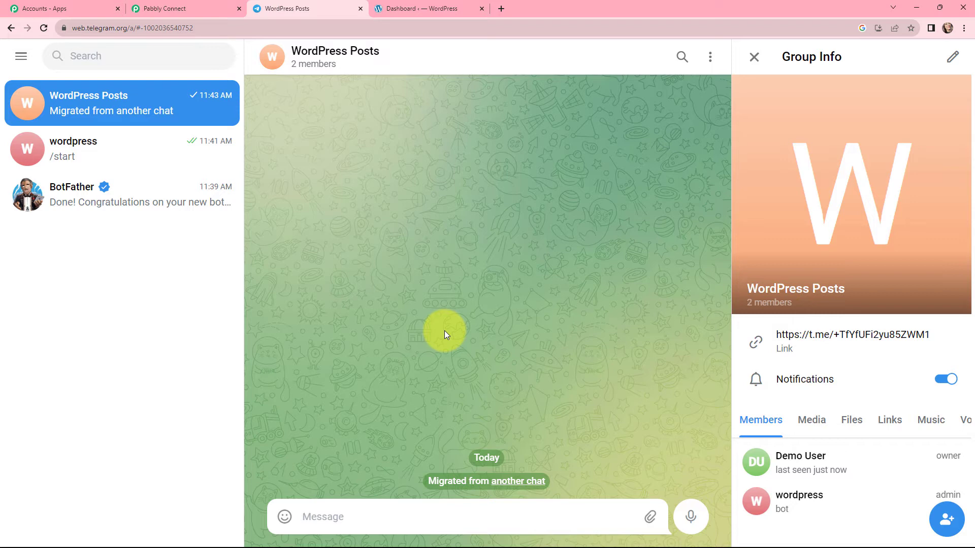
Paste the 'Title: Benefits of Yoga' message with content paragraphs into the group's message box
key("ctrl+v")
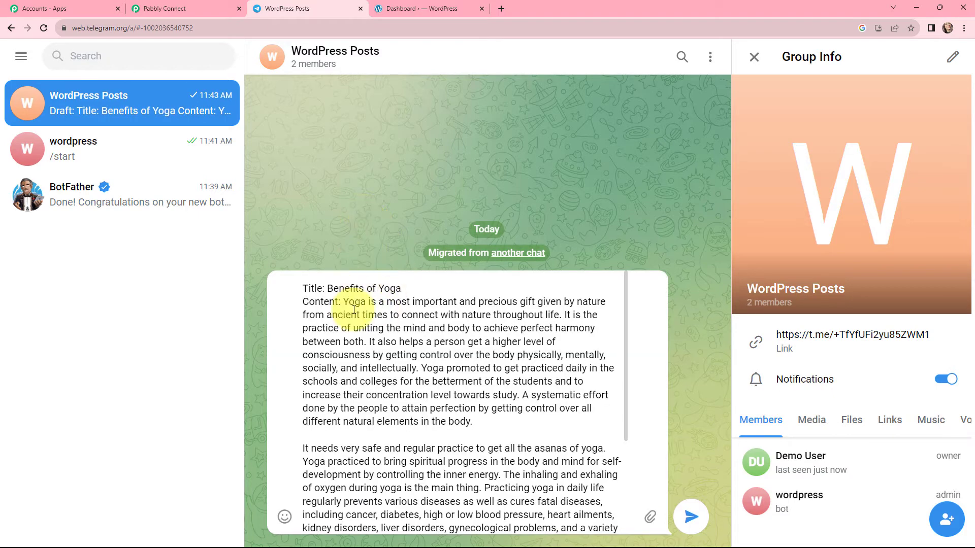
left_click(327, 289)
left_click_drag(327, 289, 400, 288)
left_click(406, 292)
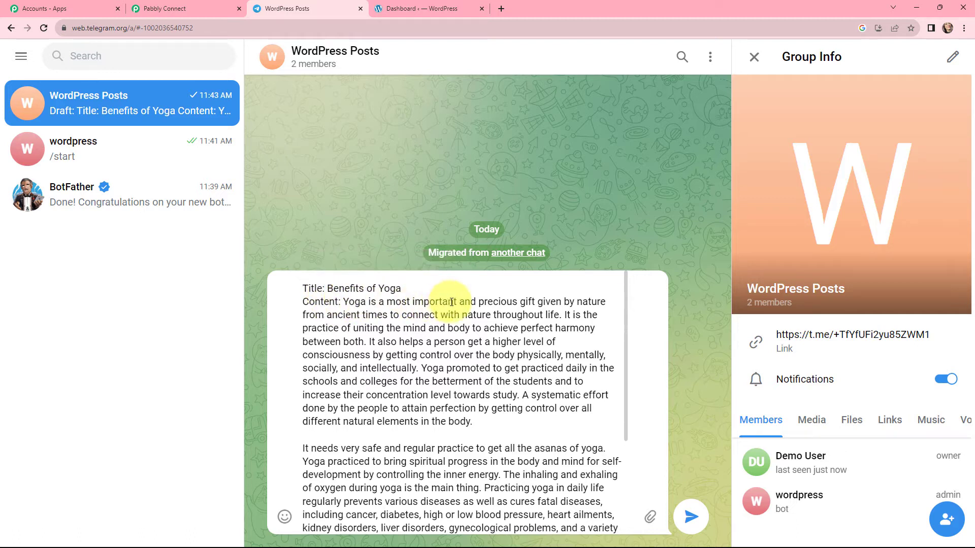
key("Home")
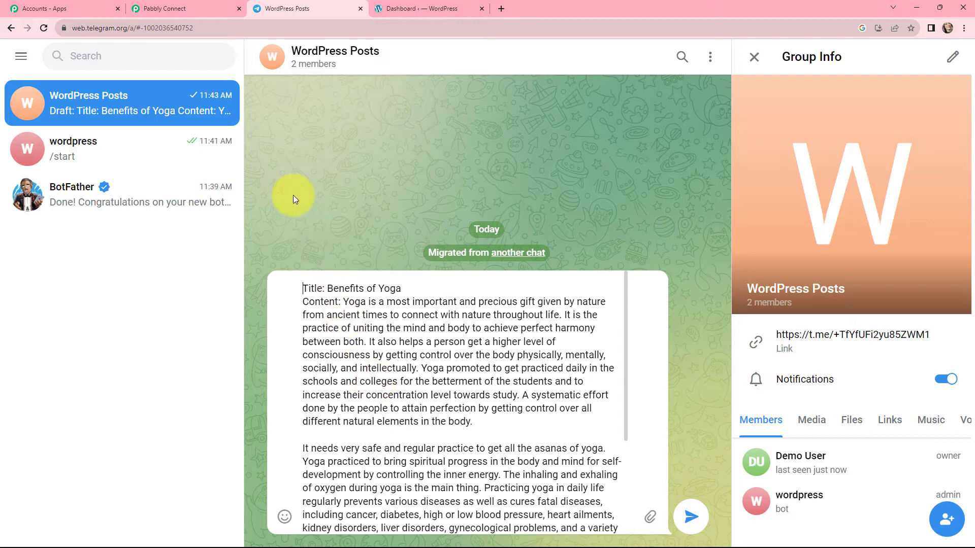
left_click(203, 4)
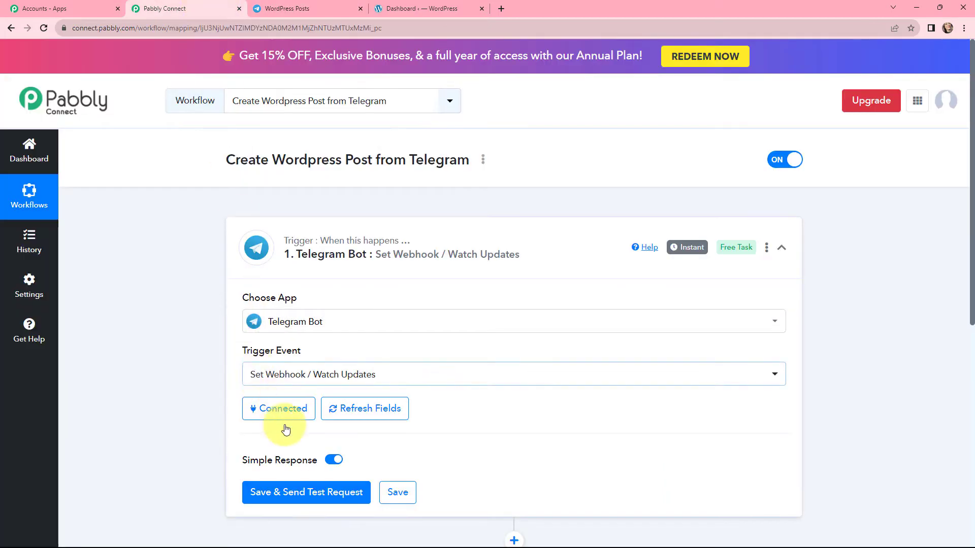
Save the Telegram Bot trigger and send a test request so it waits for a message
left_click(299, 489)
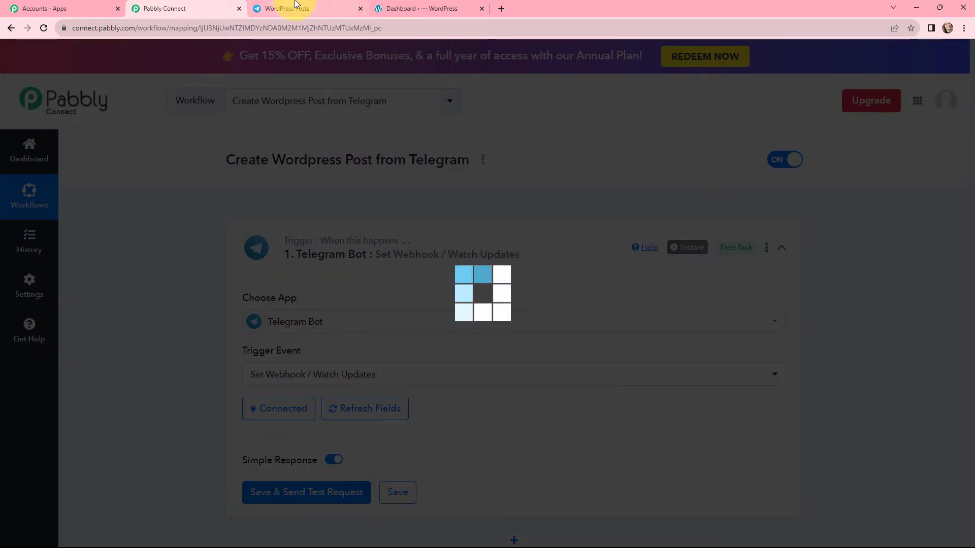
scroll(365, 413, "down", 1)
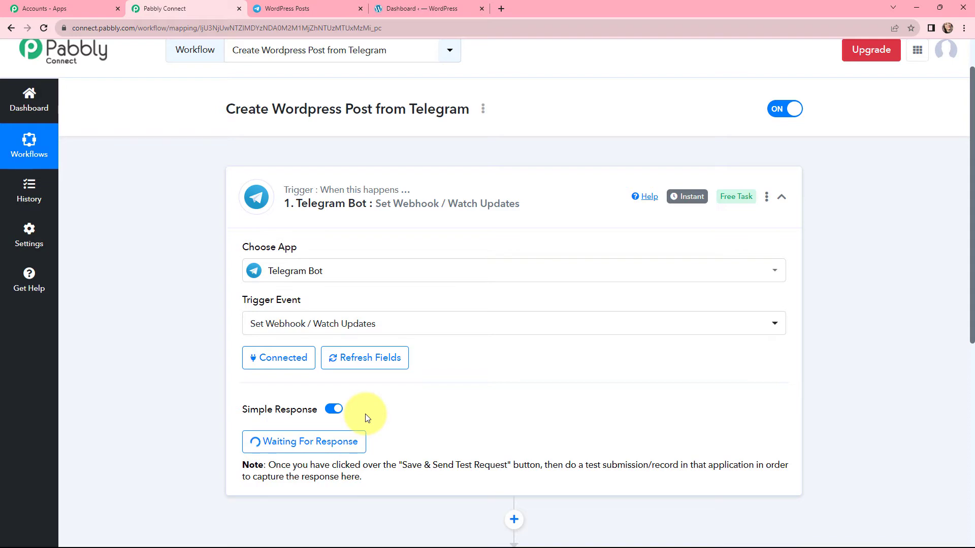
Post the drafted Benefits of Yoga message to the WordPress Posts group
key("ctrl+Tab")
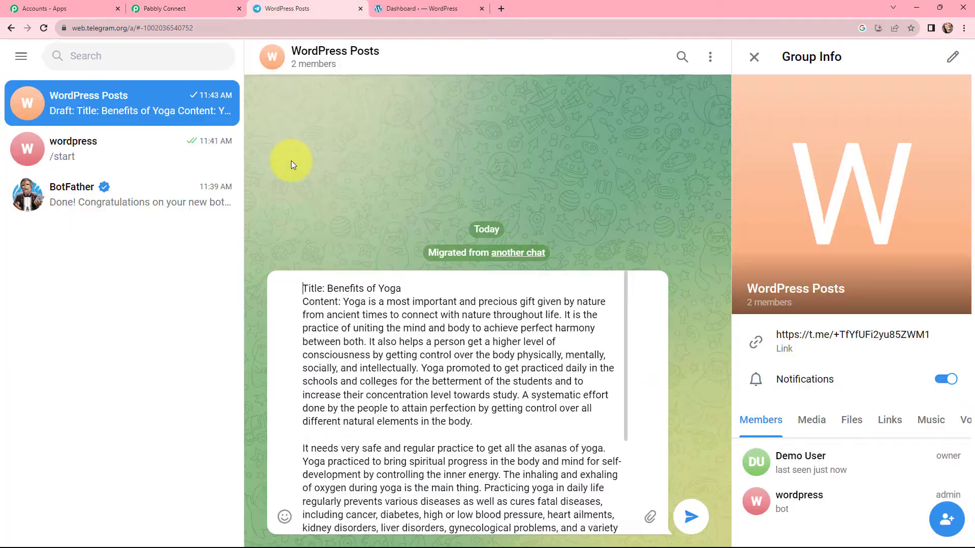
left_click(690, 516)
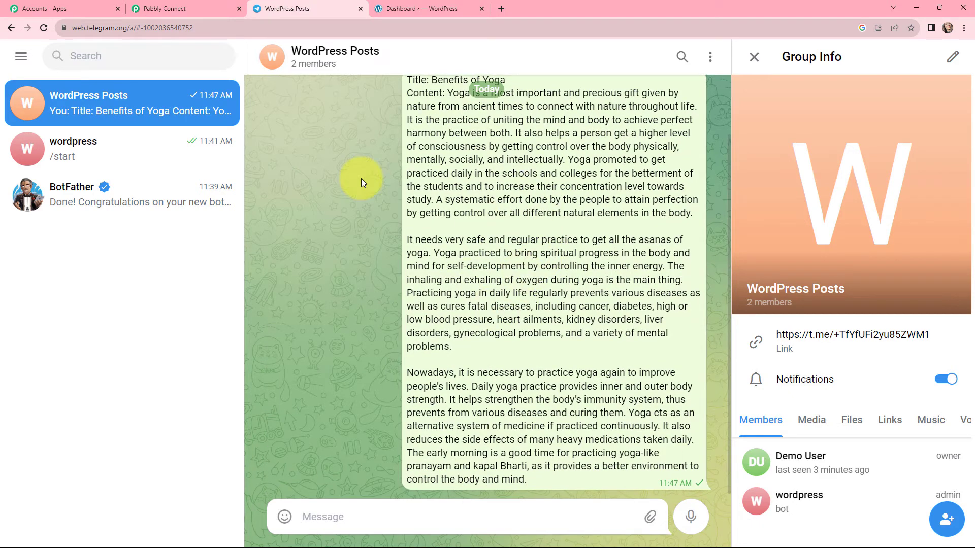
Back in Pabbly Connect, enlarge the trigger's Message Text to check the captured Benefits of Yoga text
left_click(153, 8)
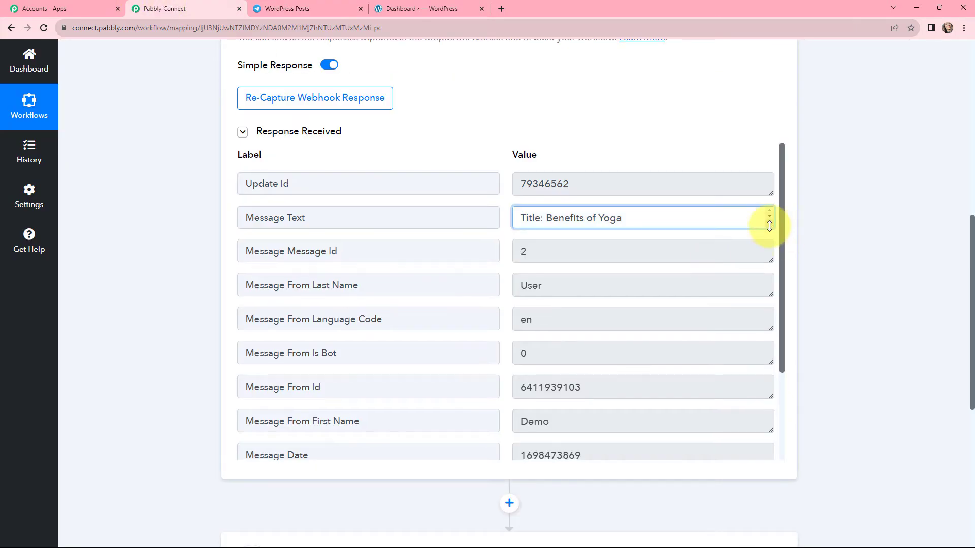
mouse_move(769, 227)
left_mouse_down()
mouse_move(775, 434)
mouse_move(779, 225)
left_mouse_up()
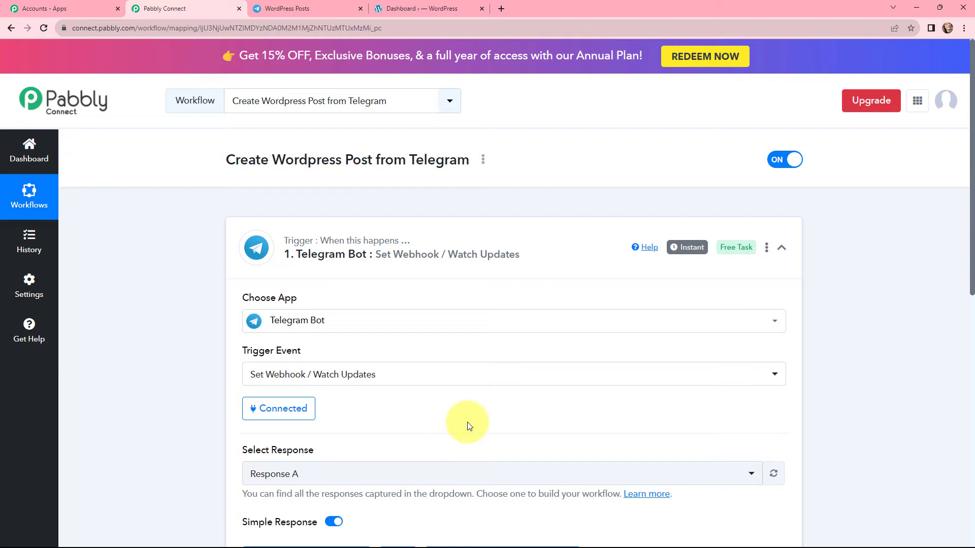
mouse_move(689, 249)
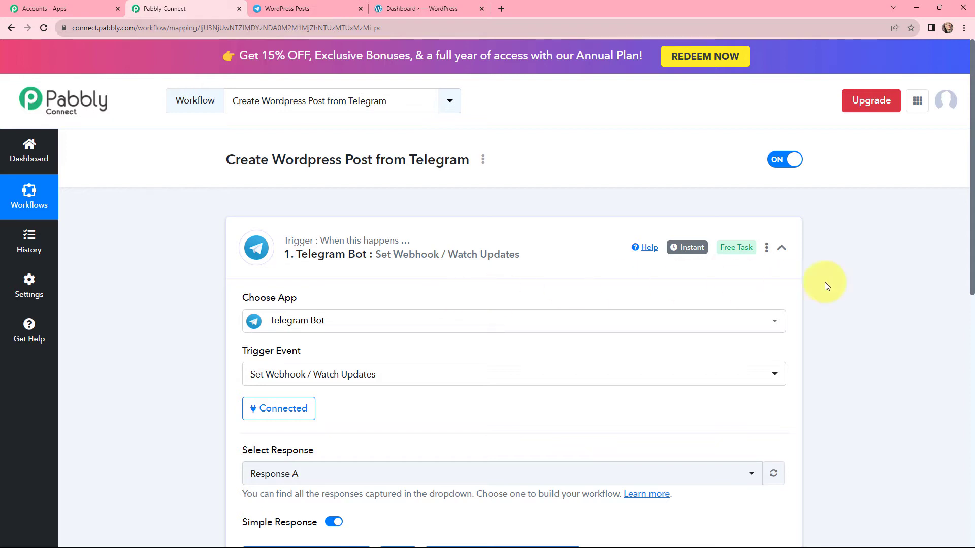
scroll(871, 232, "down", 10)
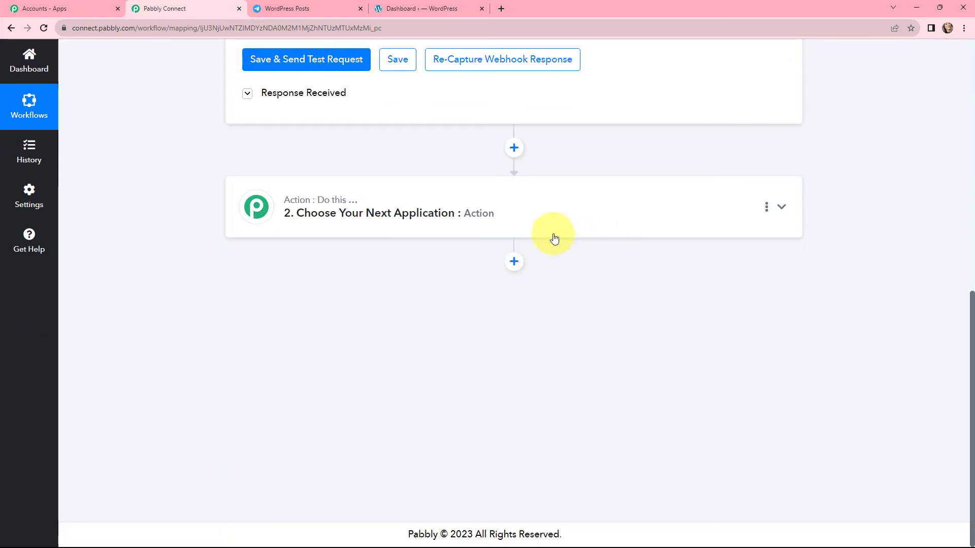
Set the second step to WordPress (searched as 'word') with Create a Post, and start connecting
left_click(458, 209)
scroll(432, 216, "down", 1)
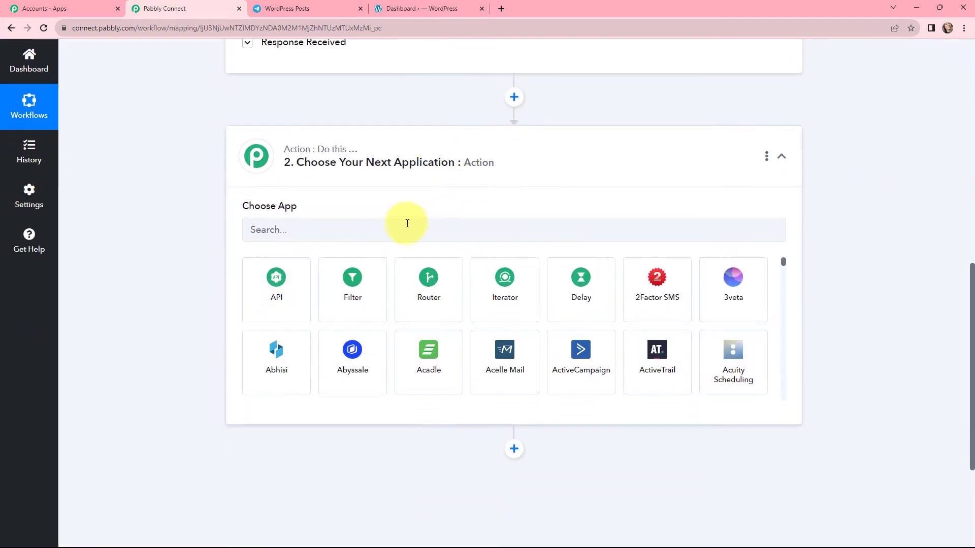
left_click(407, 225)
type("word")
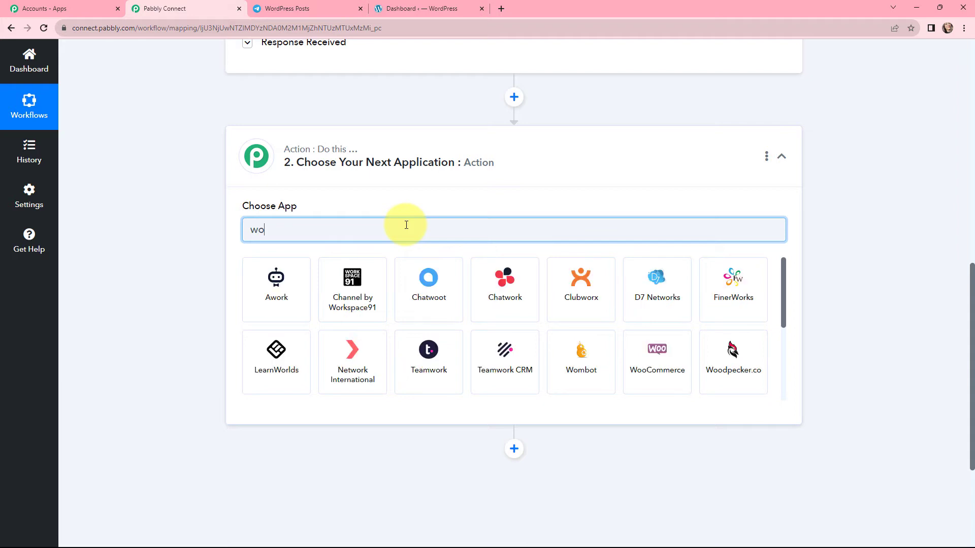
left_click(370, 272)
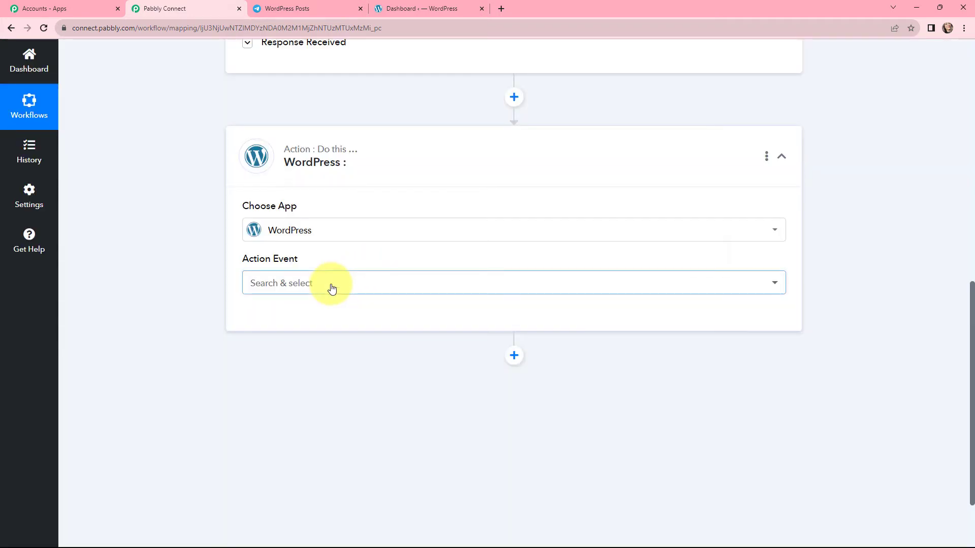
left_click(330, 288)
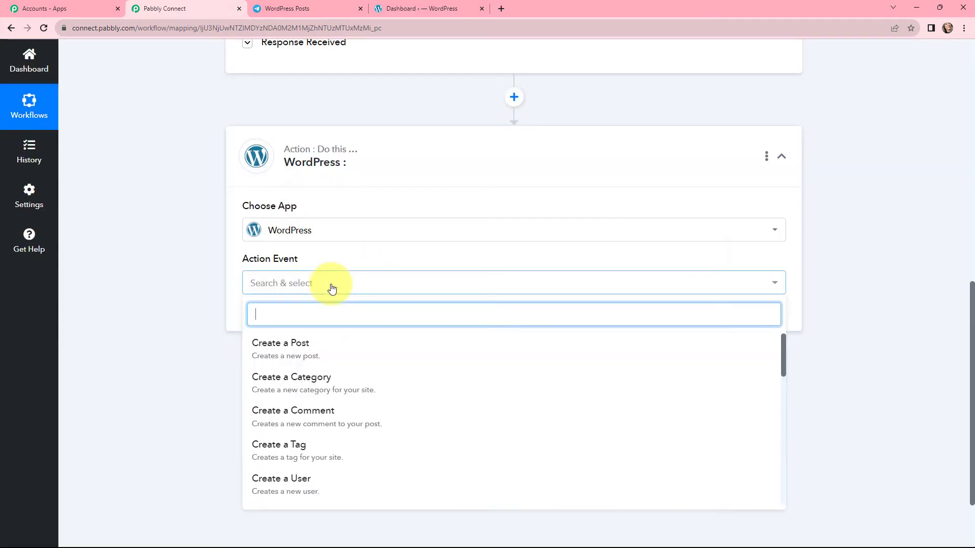
left_click(296, 351)
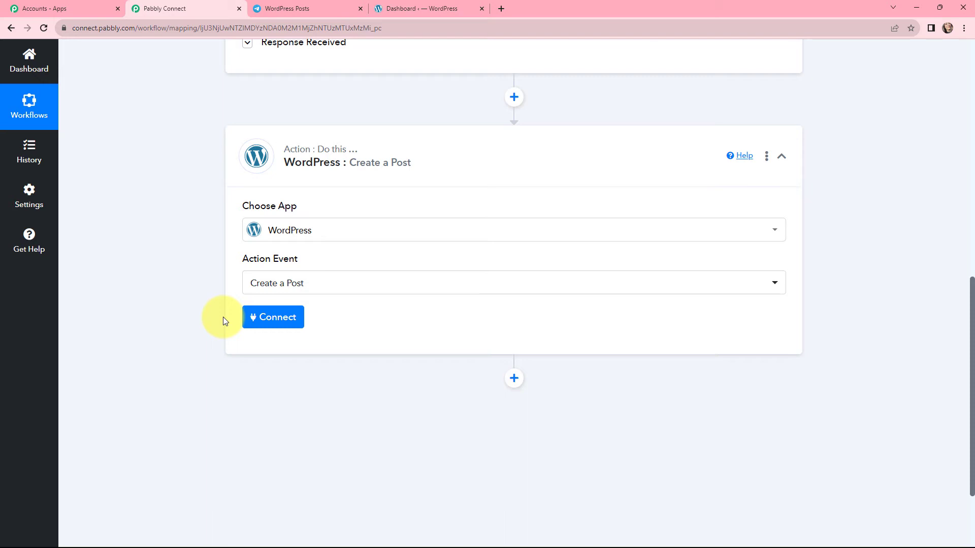
left_click(270, 321)
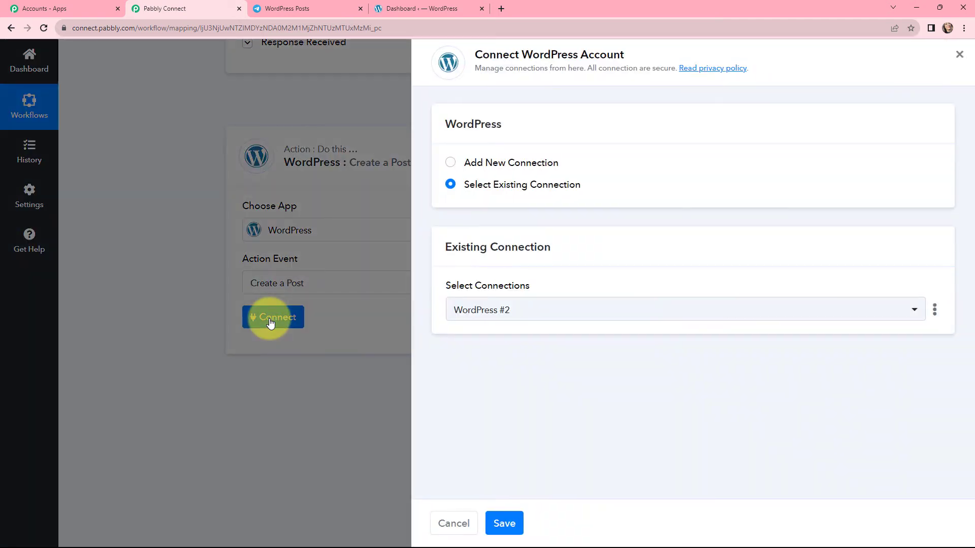
Choose Add New Connection for WordPress #3, then go to the WordPress Dashboard tab
left_click(450, 163)
scroll(427, 145, "down", 2)
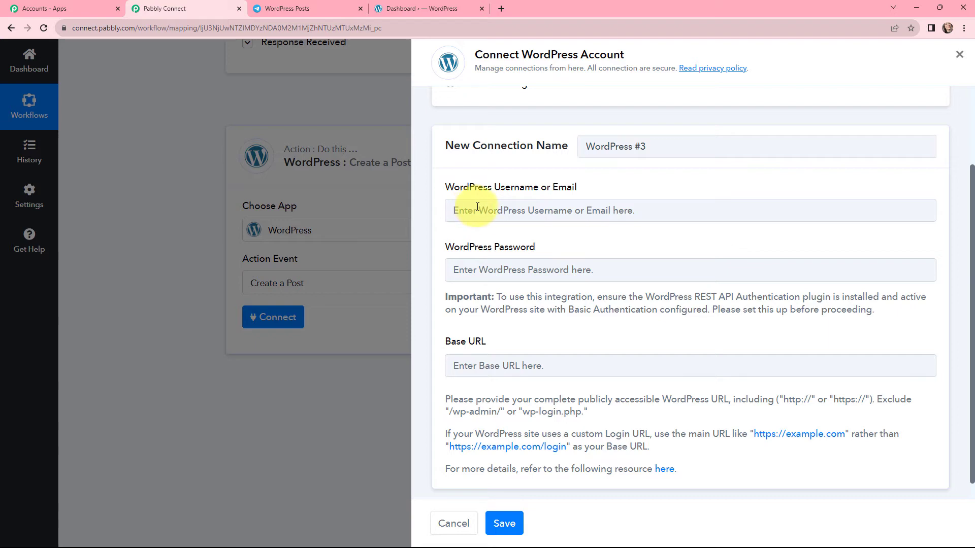
scroll(572, 328, "down", 1)
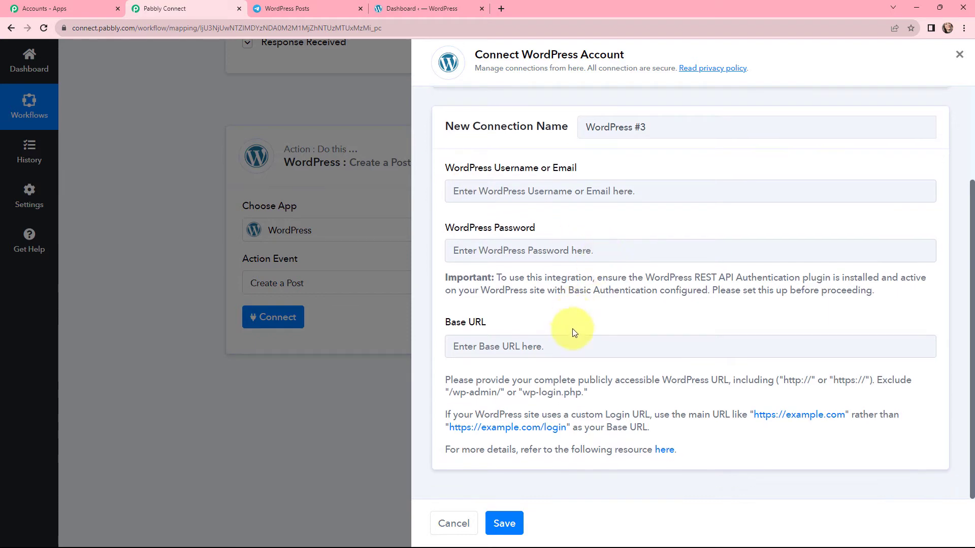
left_click(401, 9)
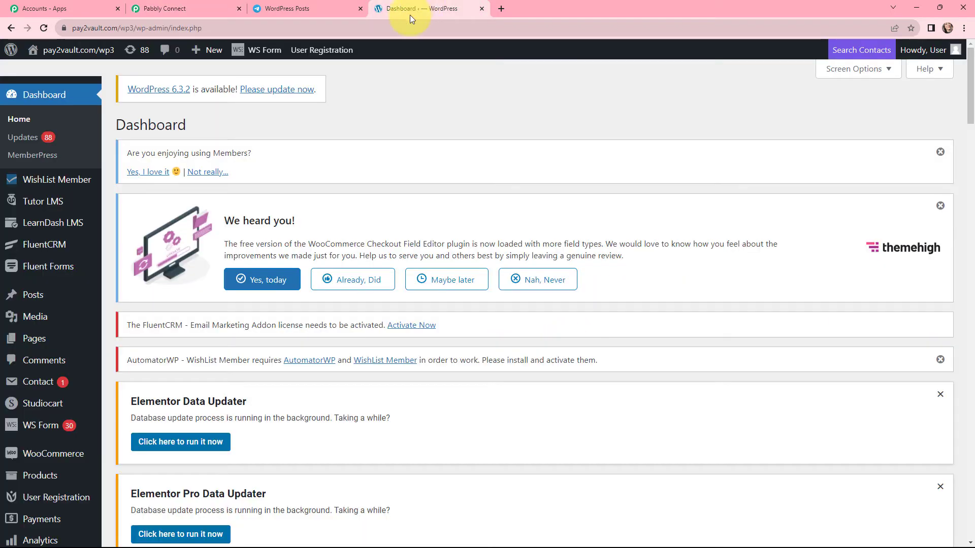
left_click(304, 27)
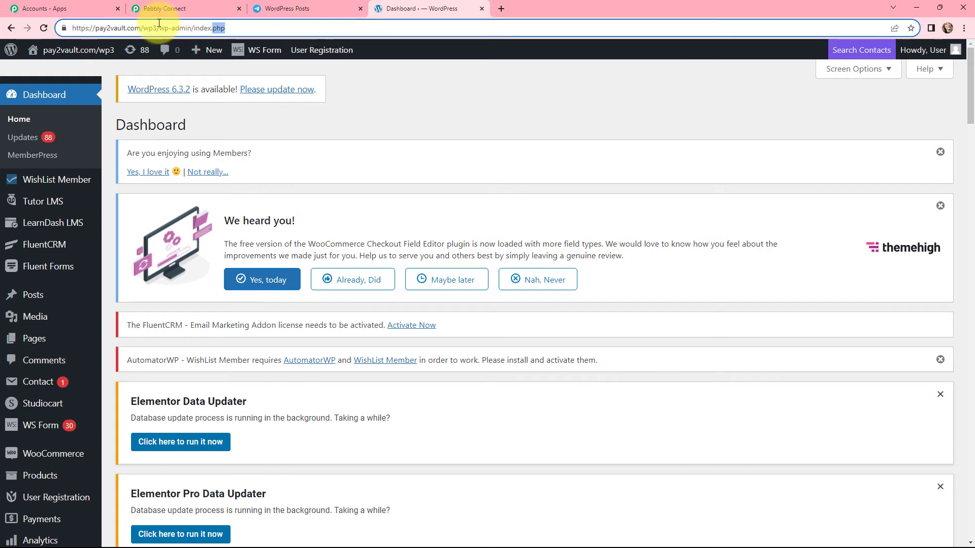
left_click_drag(157, 28, 71, 29)
key("ctrl+c")
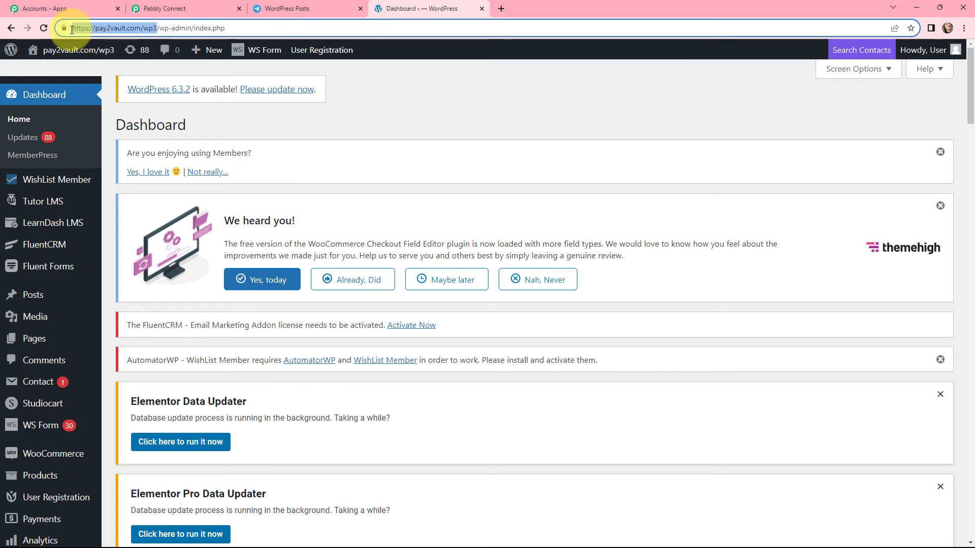
left_click(208, 7)
left_click(505, 343)
key("ctrl+v")
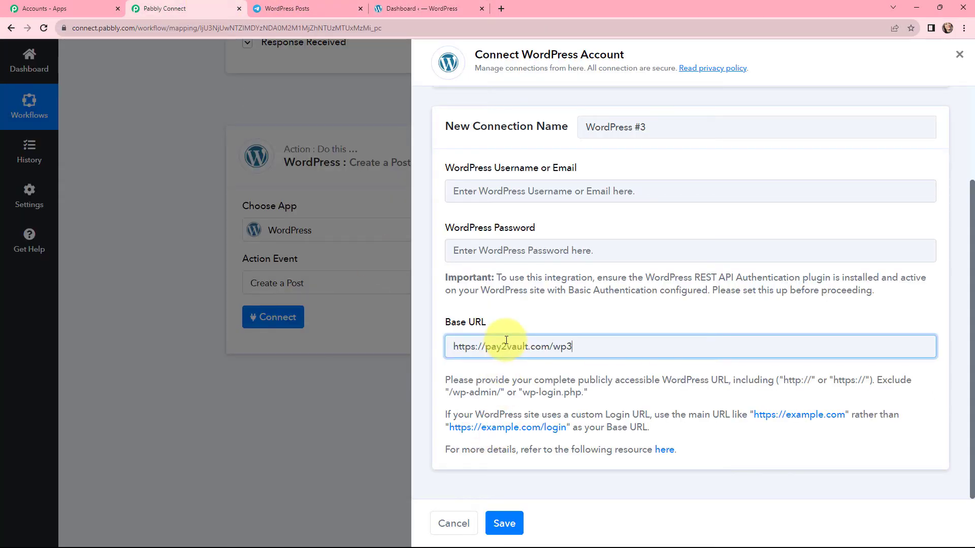
Use the existing WordPress #2 connection instead and save it
scroll(523, 344, "up", 2)
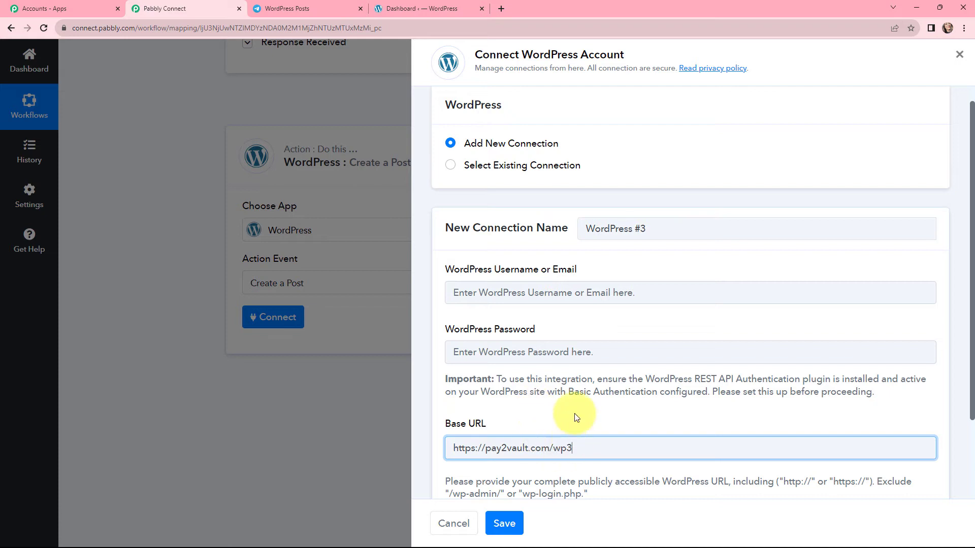
left_click(450, 167)
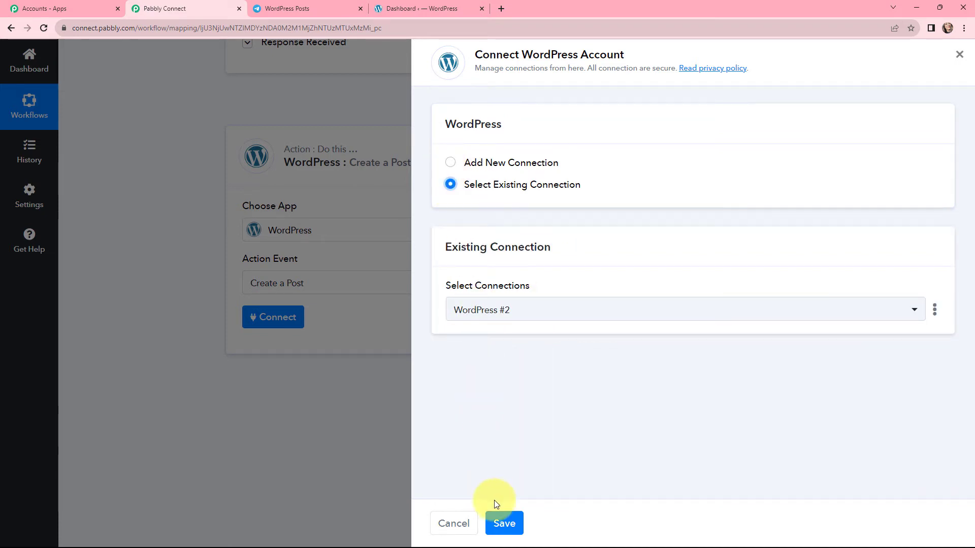
left_click(499, 524)
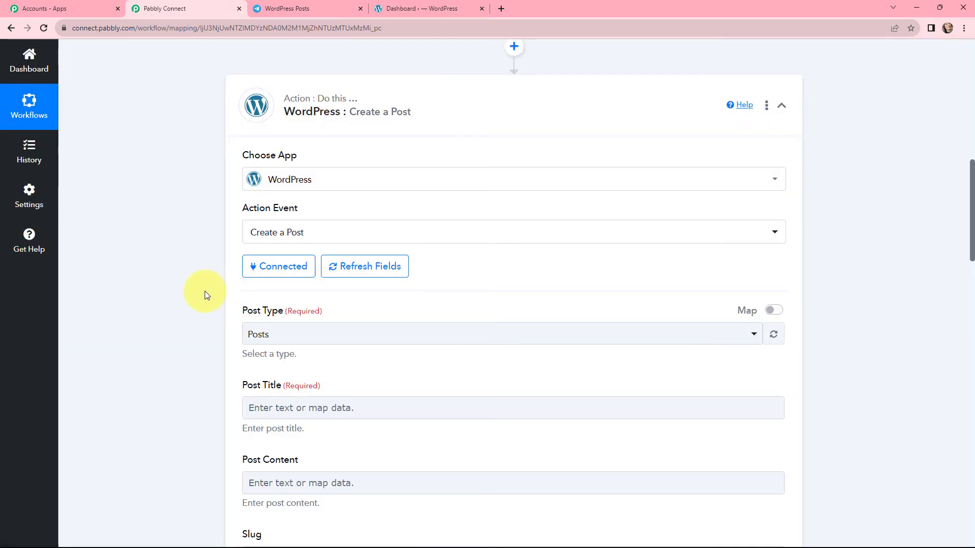
Set the WordPress Post Type to Posts
scroll(406, 294, "down", 3)
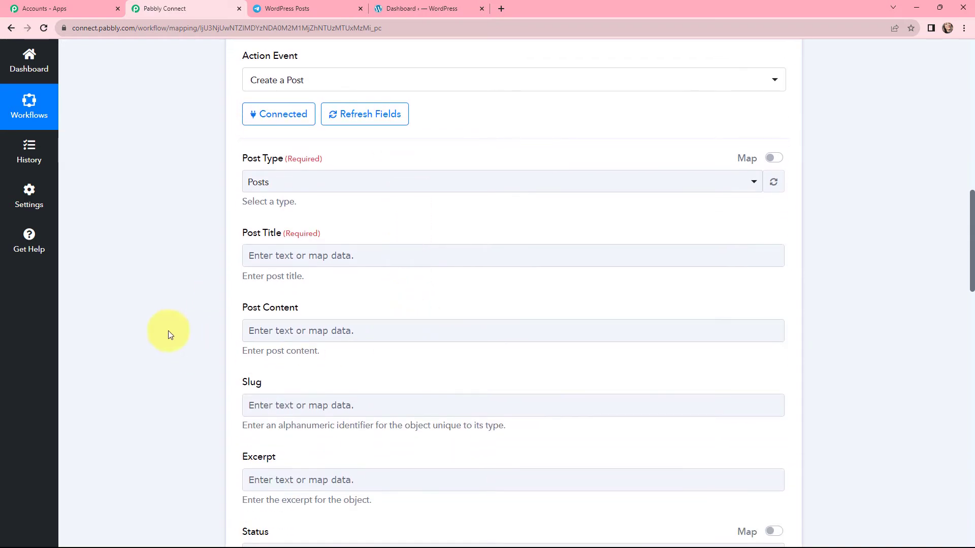
left_click(303, 195)
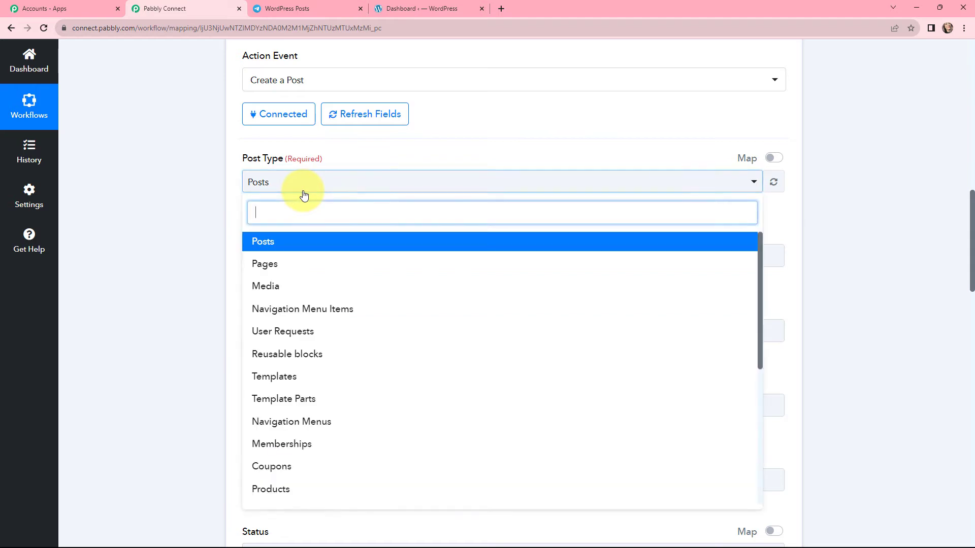
left_click(283, 244)
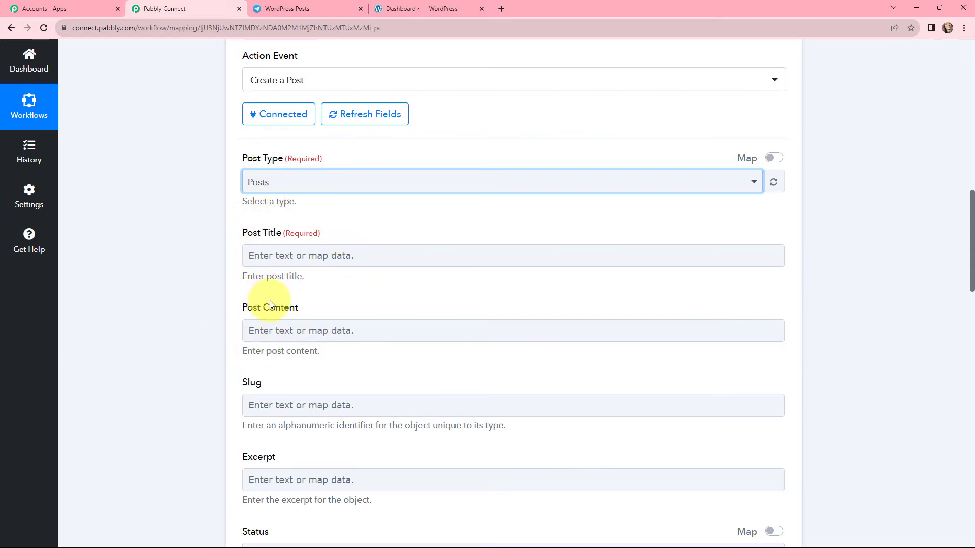
Expand the trigger's Response Received and enlarge Message Text to read the Telegram message
scroll(503, 332, "up", 6)
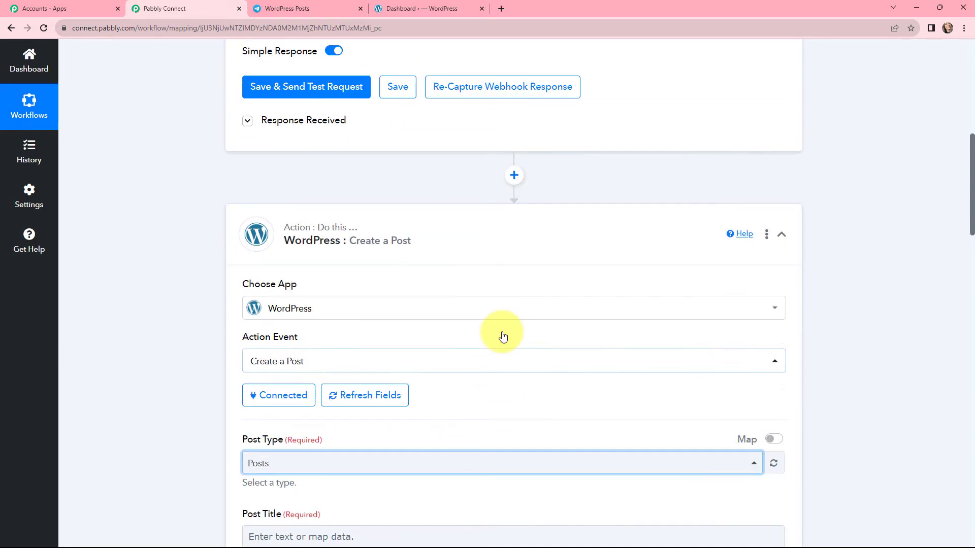
left_click(247, 145)
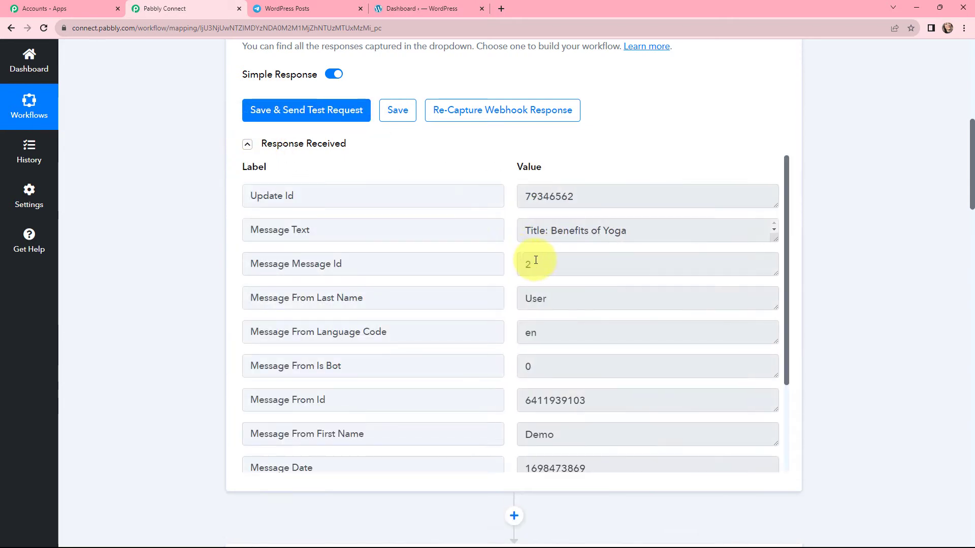
left_click_drag(773, 246, 775, 409)
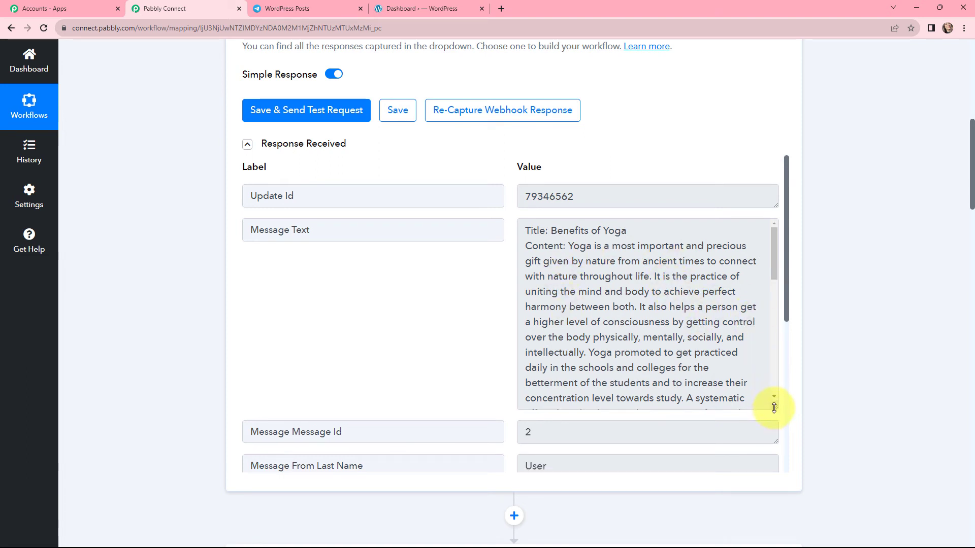
left_click_drag(775, 407, 773, 238)
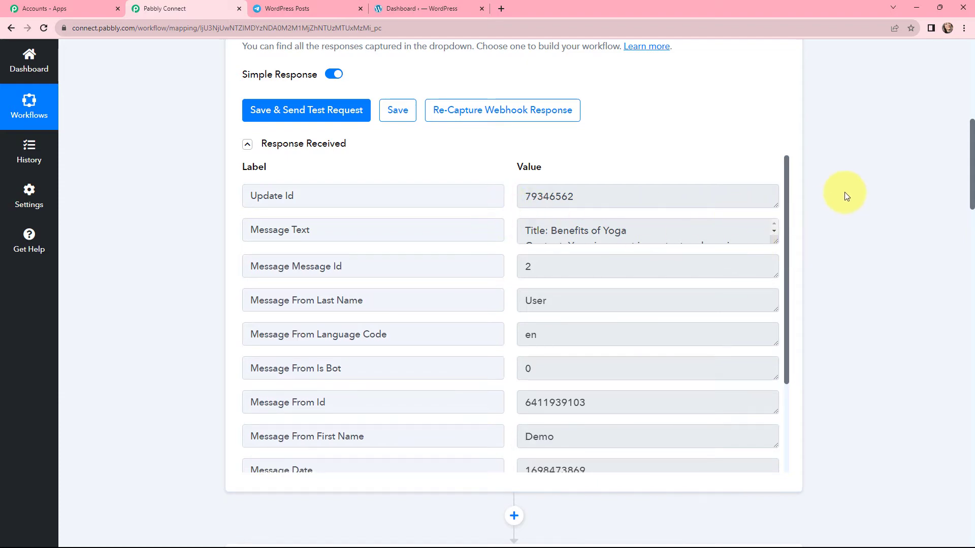
scroll(847, 197, "down", 5)
scroll(813, 187, "down", 4)
scroll(570, 184, "up", 4)
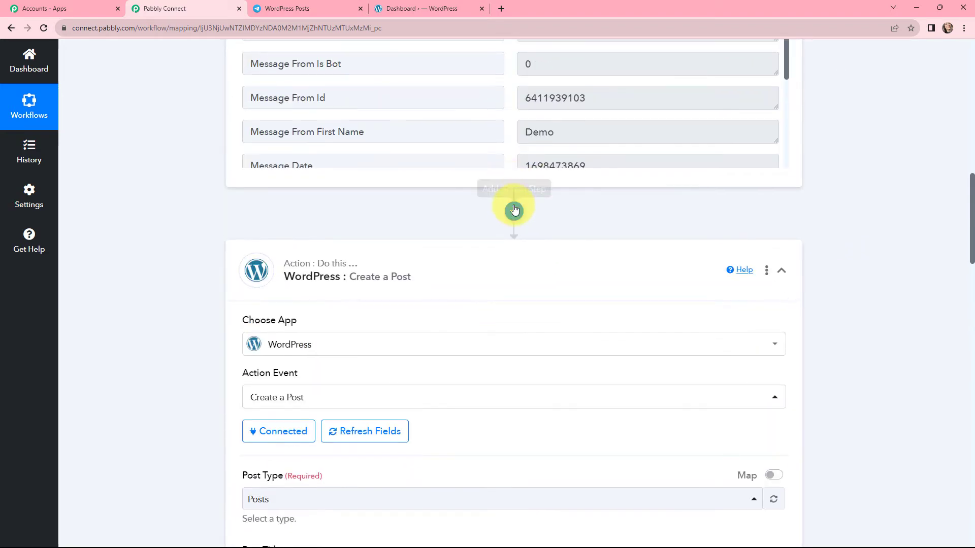
Insert a Text Formatter step before WordPress using the Text Parser event, and connect it
left_click(514, 212)
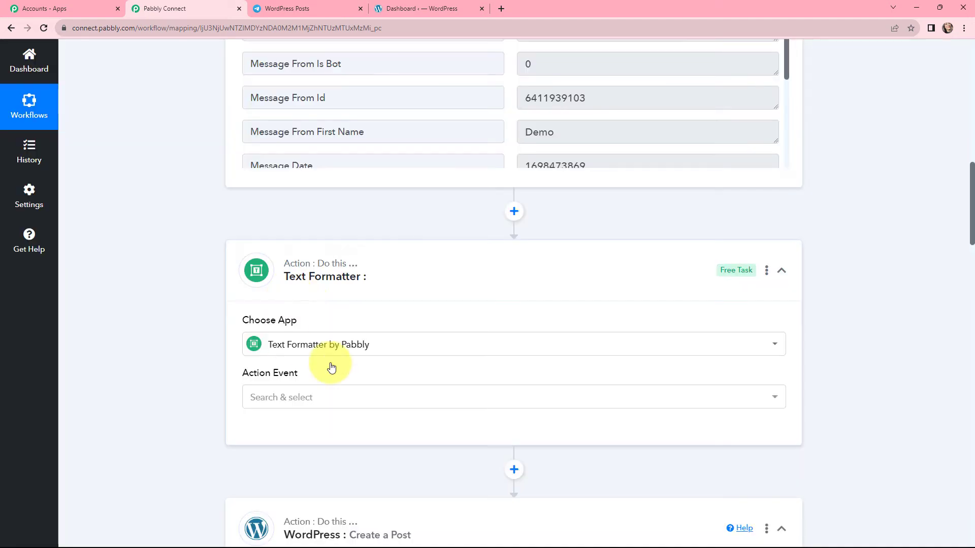
left_click(362, 401)
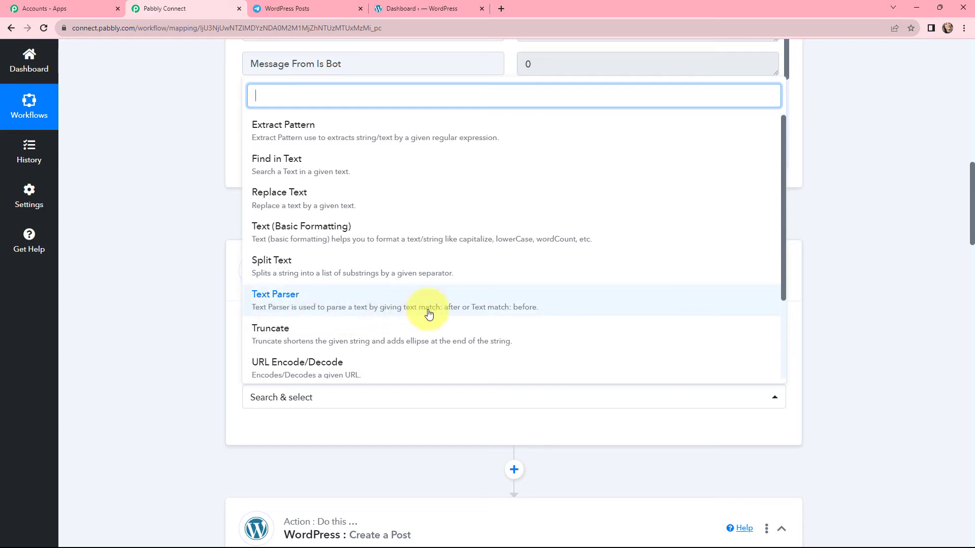
left_click(279, 299)
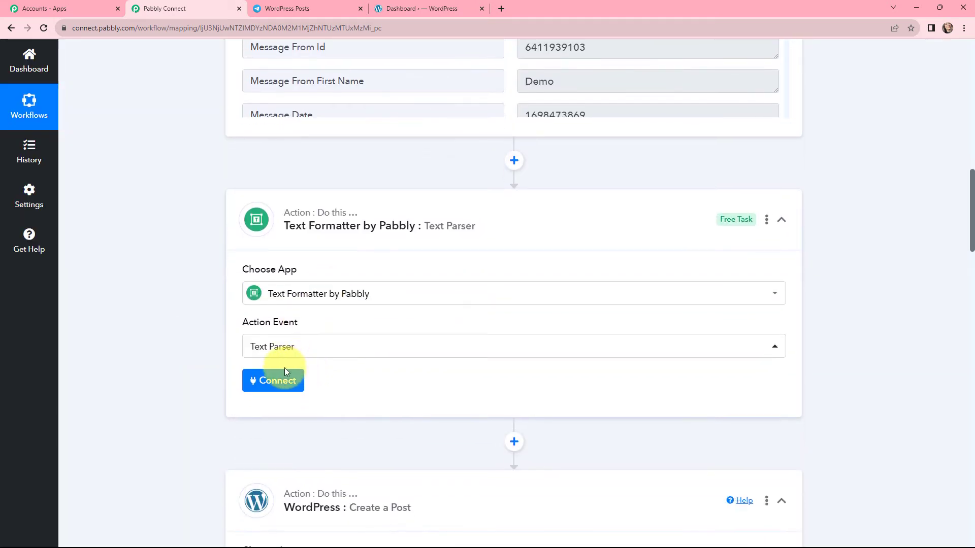
left_click(268, 381)
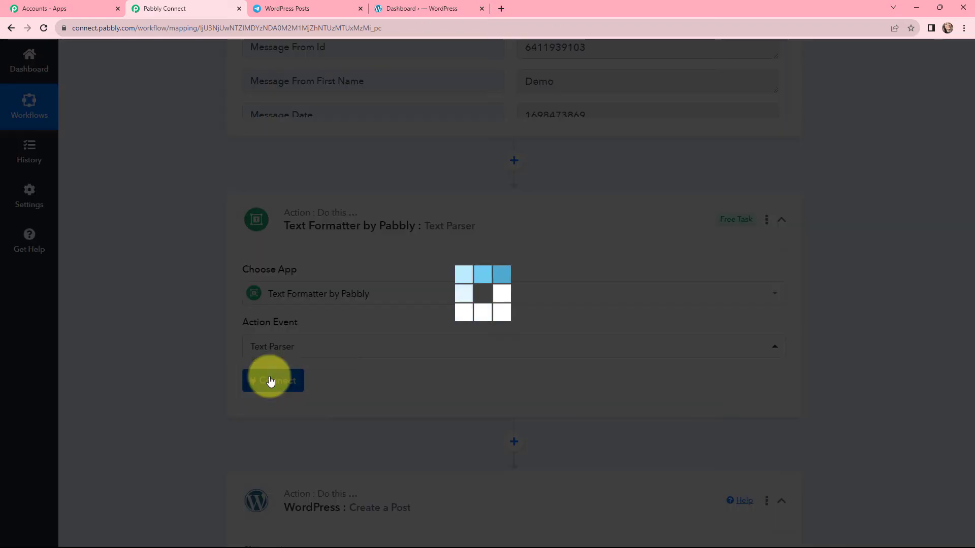
scroll(425, 269, "down", 2)
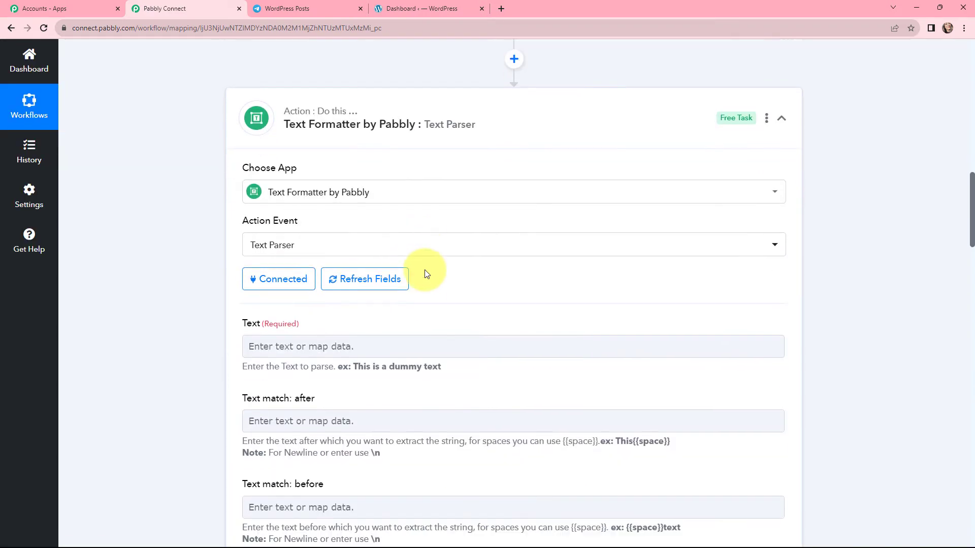
scroll(427, 327, "down", 1)
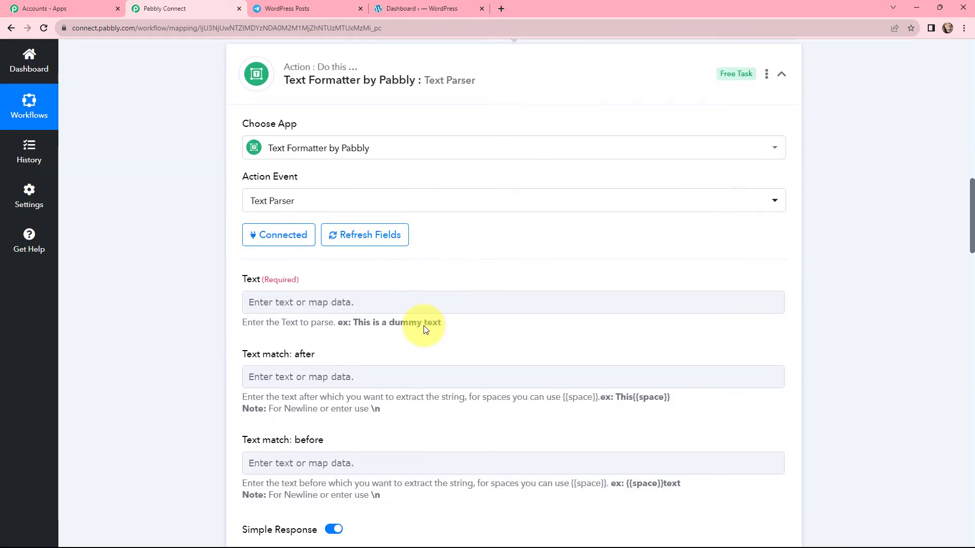
Map the Telegram trigger's Message Text into the parser's Text field
left_click(346, 299)
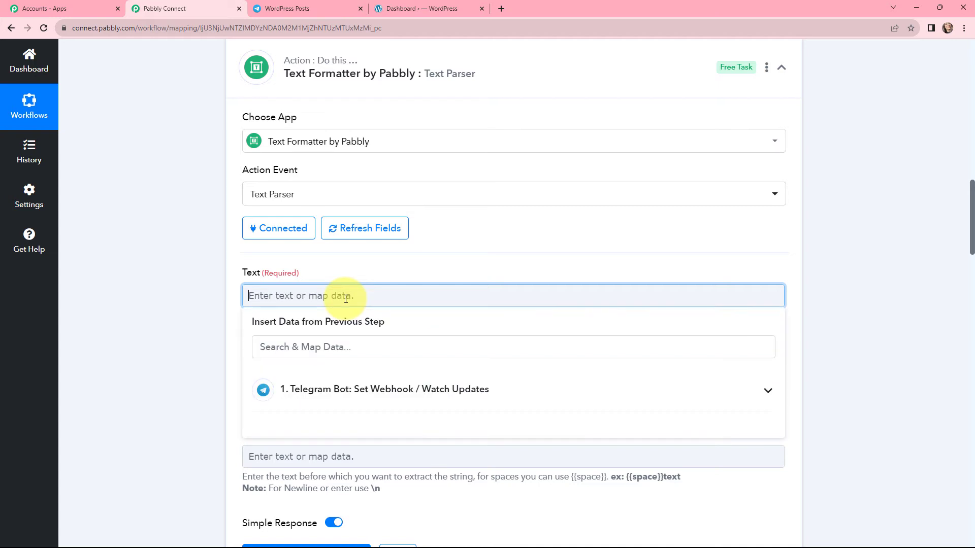
left_click(370, 394)
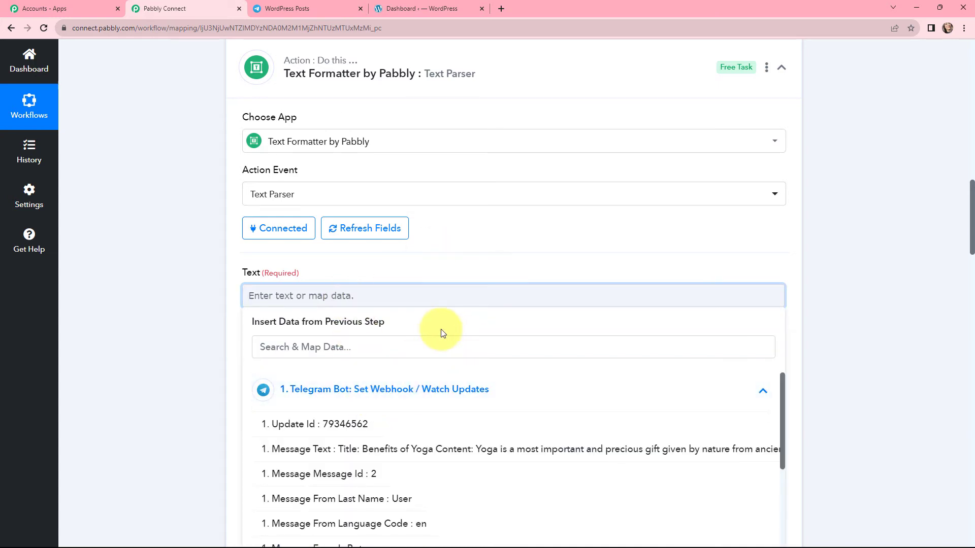
scroll(442, 333, "down", 2)
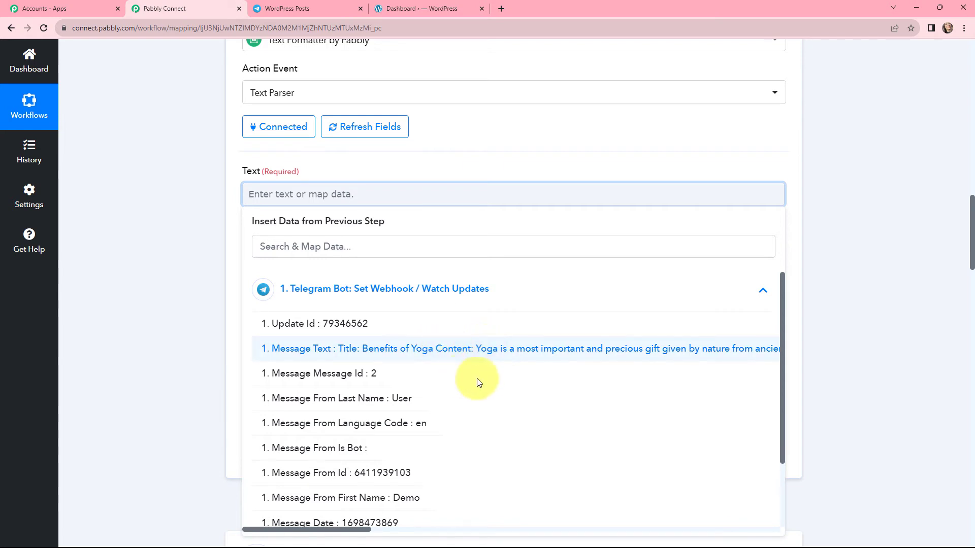
left_click(470, 351)
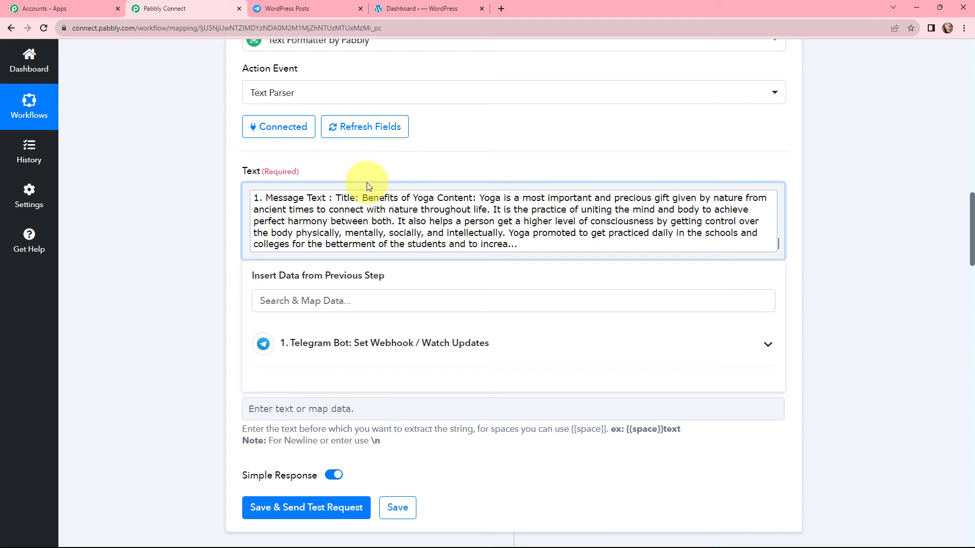
left_click(383, 158)
left_click(410, 273)
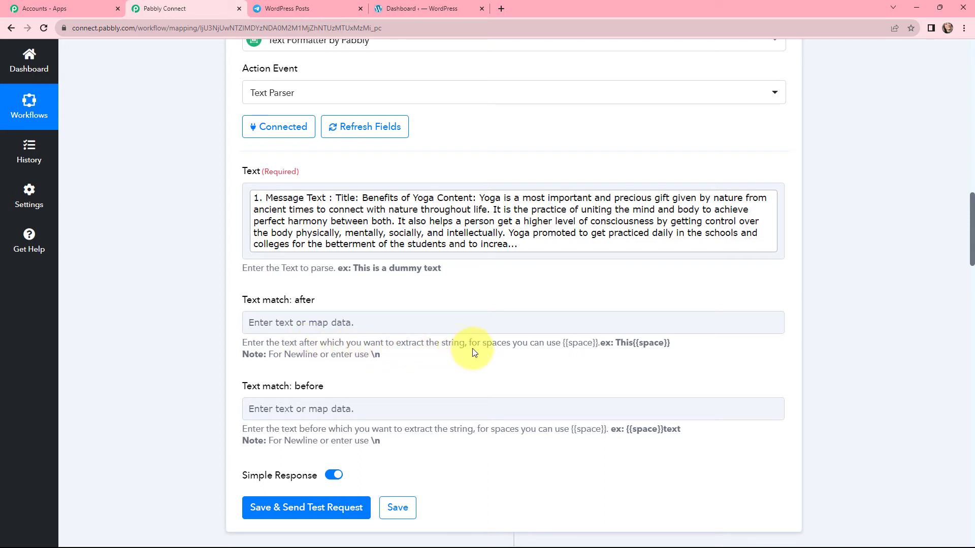
double_click(563, 343)
left_click(561, 350)
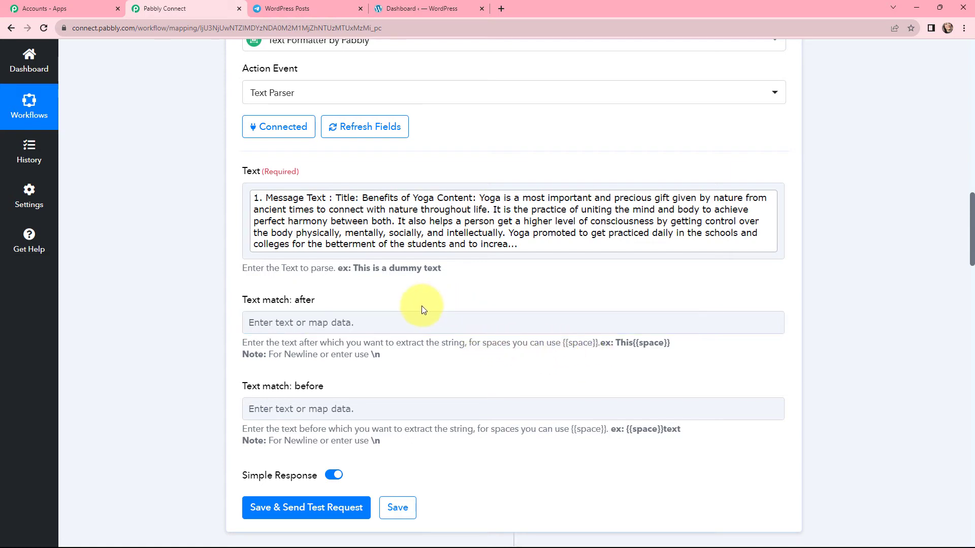
left_click(354, 196)
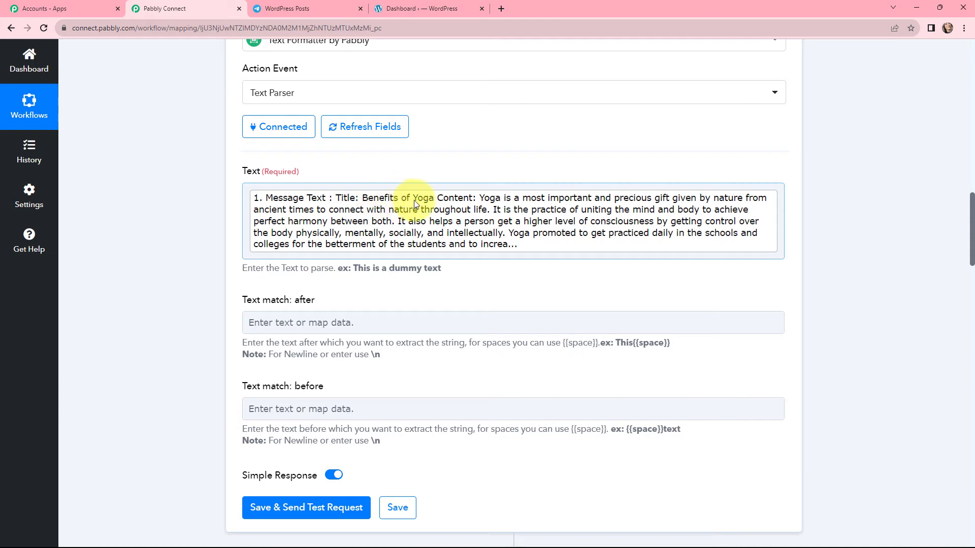
Set Text match: after to 'Title:' and Text match: before to 'Content:'
left_click(319, 326)
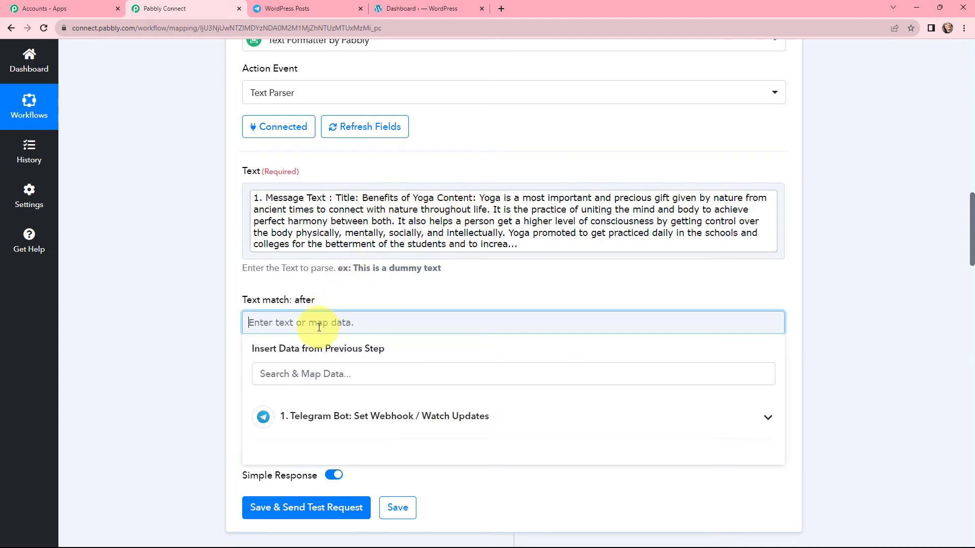
type("Title:")
left_click(331, 294)
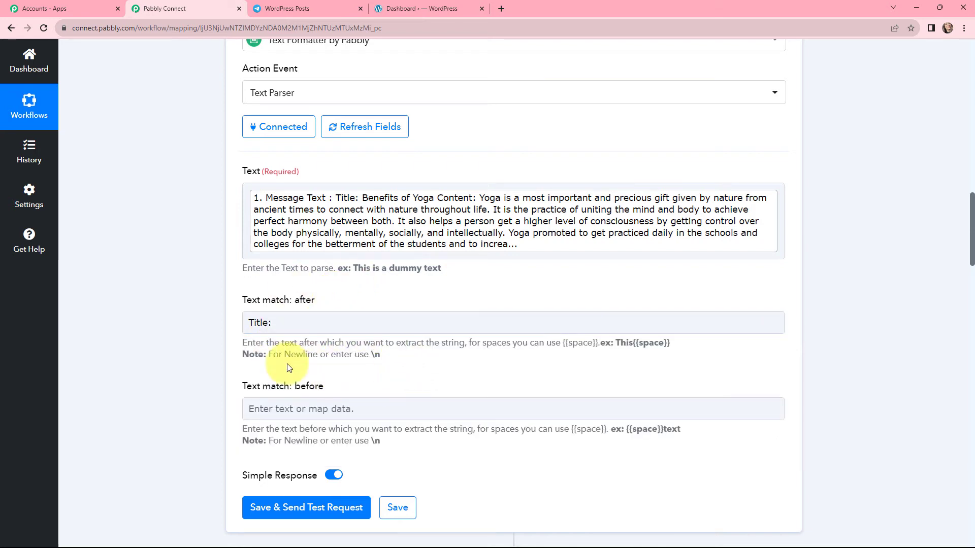
left_click(338, 404)
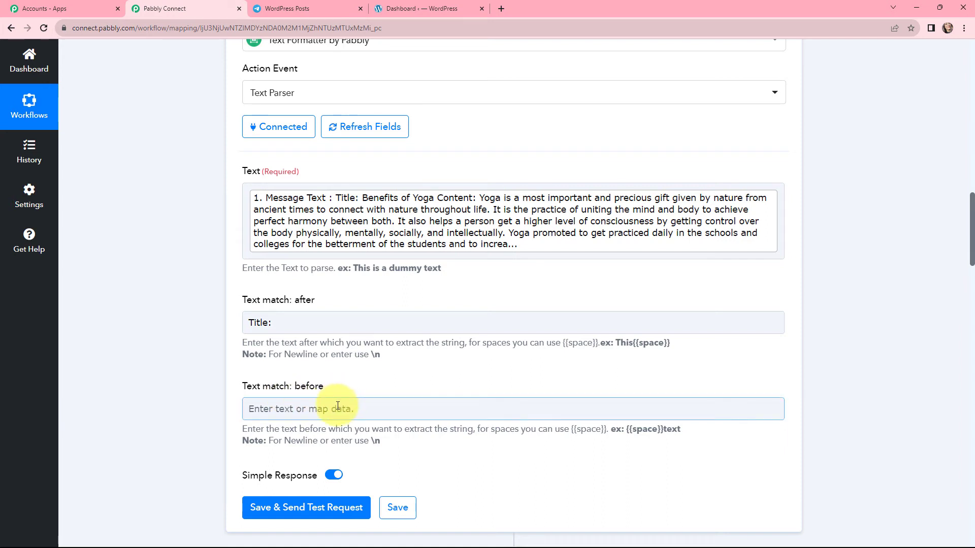
left_click(468, 222)
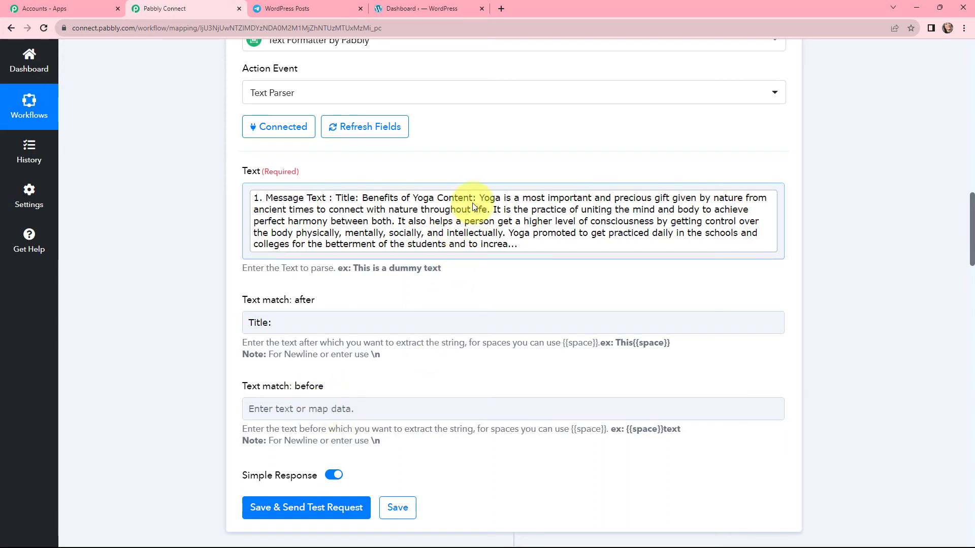
left_click(324, 407)
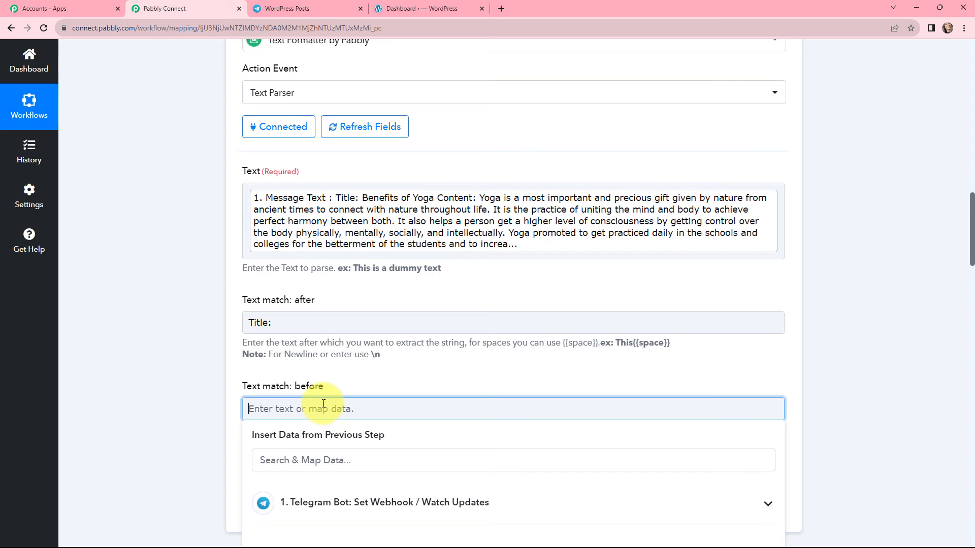
type("Conte")
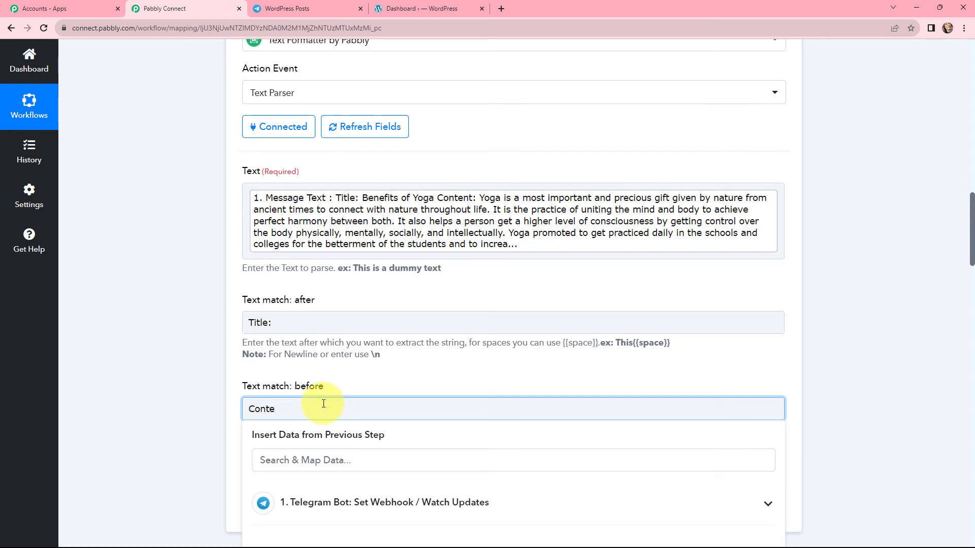
type("nt:")
left_click(332, 395)
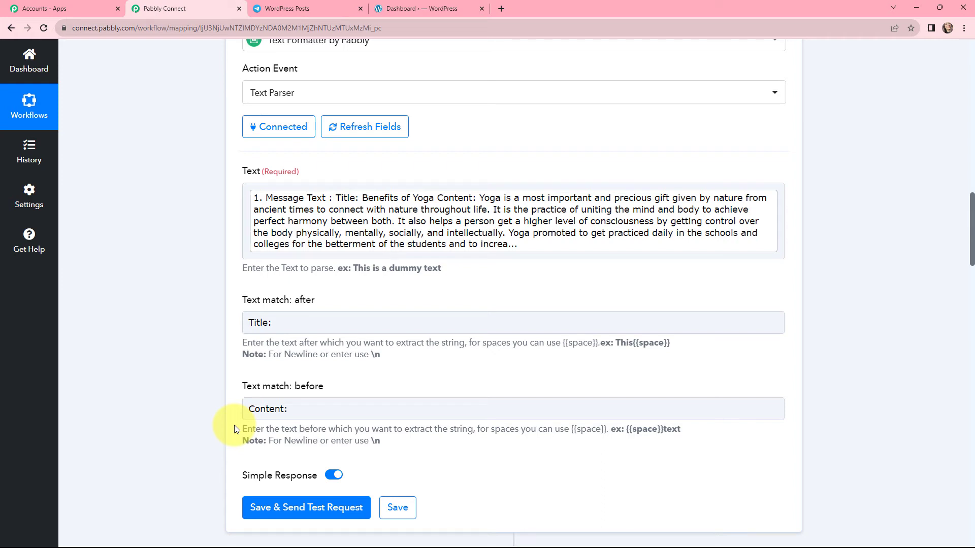
Save and test the parser, confirming the Result is 'Benefits of Yoga'
scroll(404, 306, "down", 1)
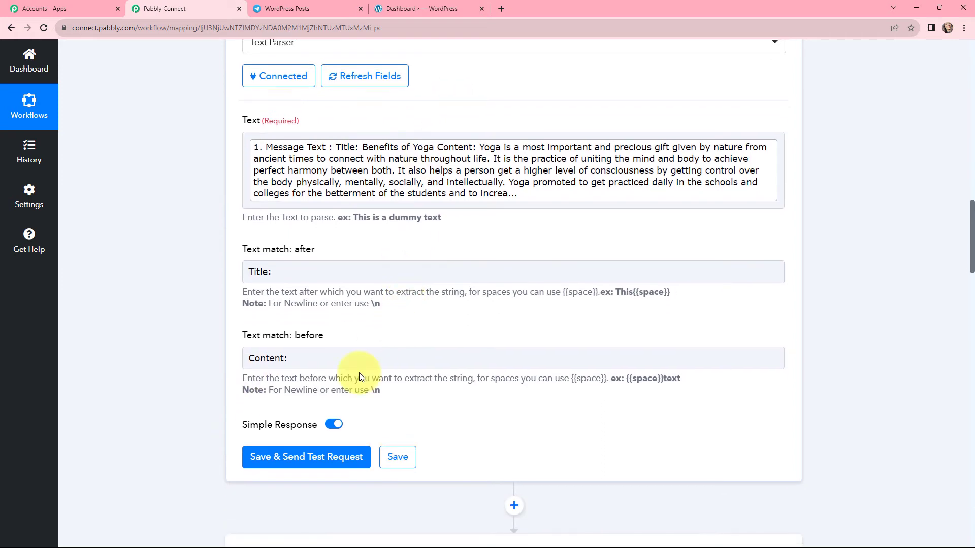
left_click(313, 455)
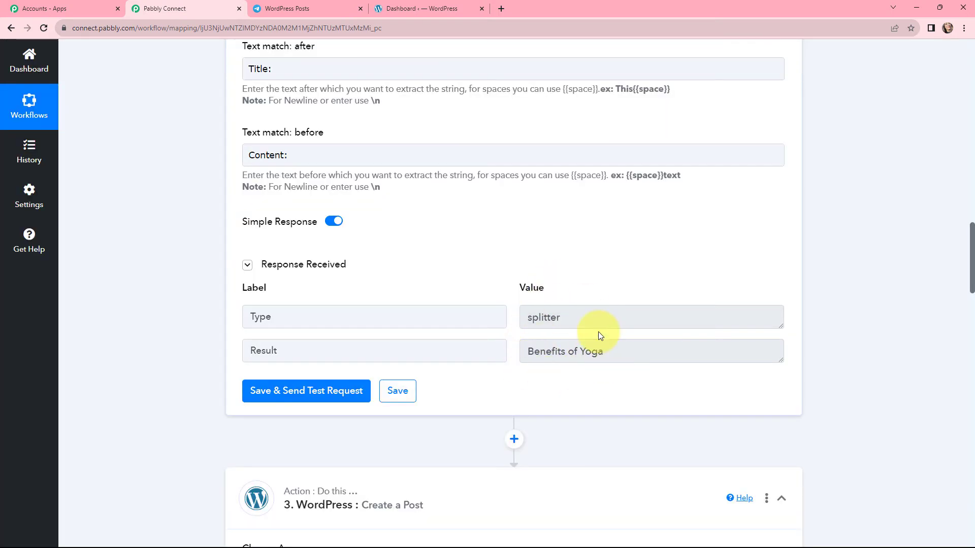
left_click_drag(609, 352, 527, 354)
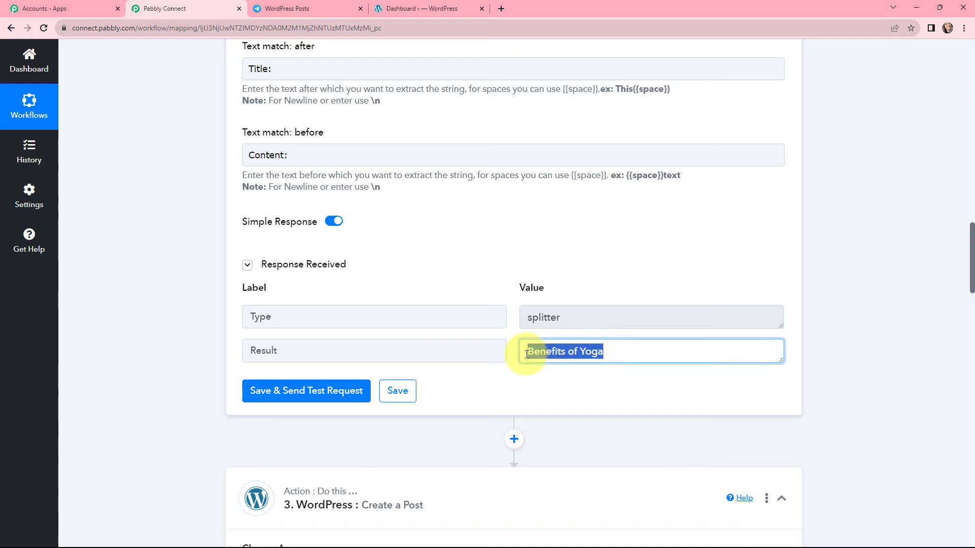
left_click(833, 309)
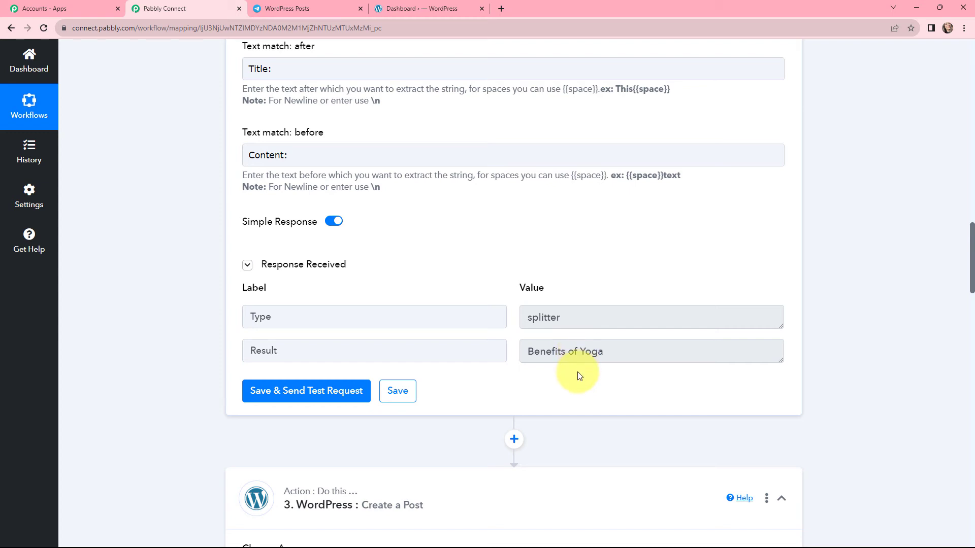
Add another Text Formatter step after the title parser with the Text Parser event, connected
left_click(514, 440)
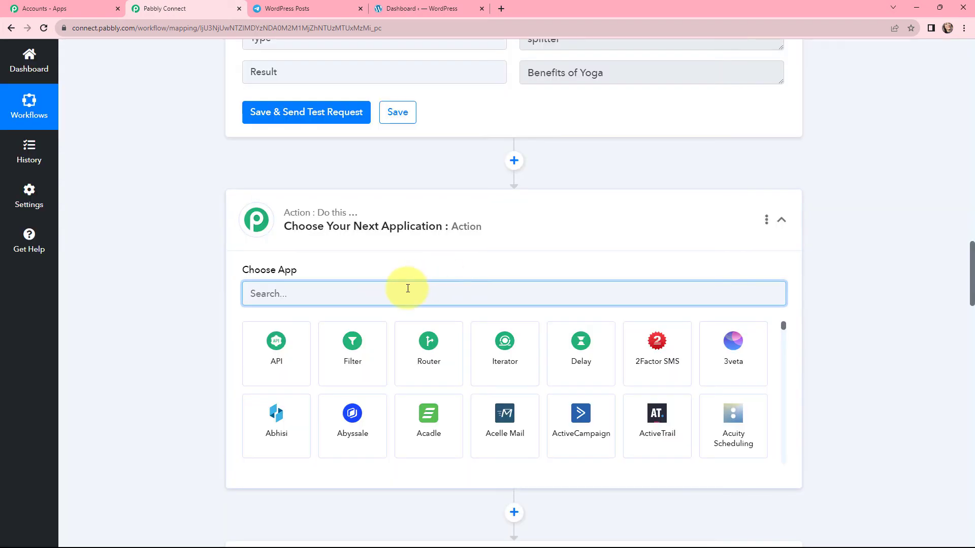
type("text")
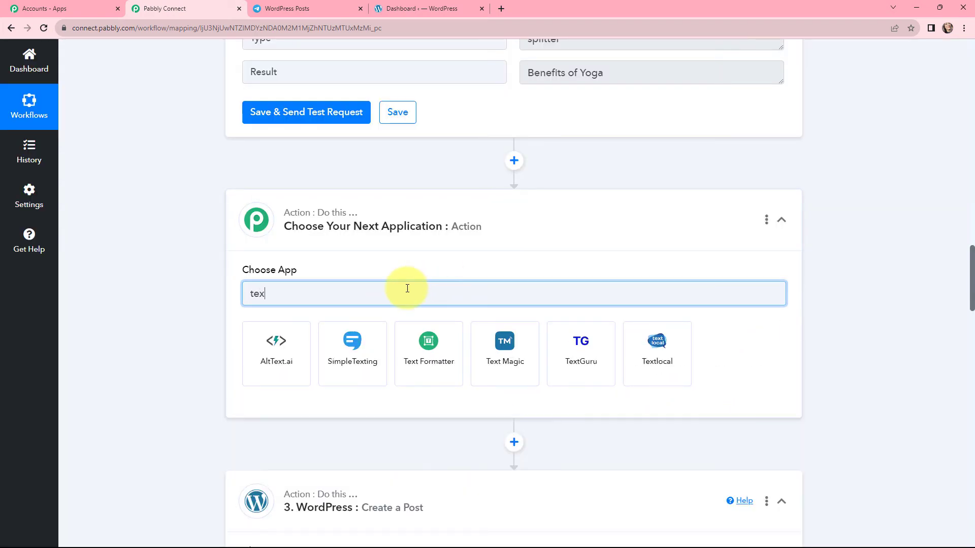
left_click(430, 363)
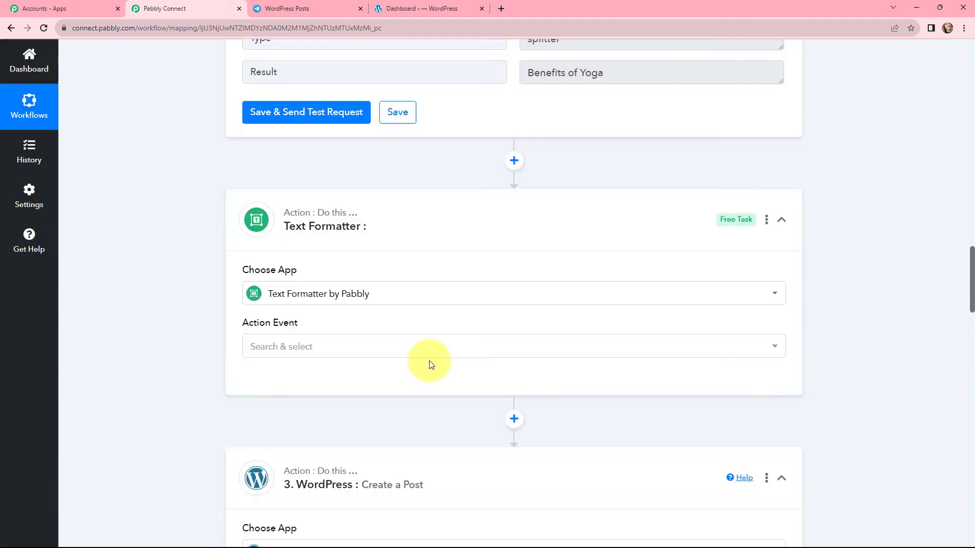
left_click(313, 345)
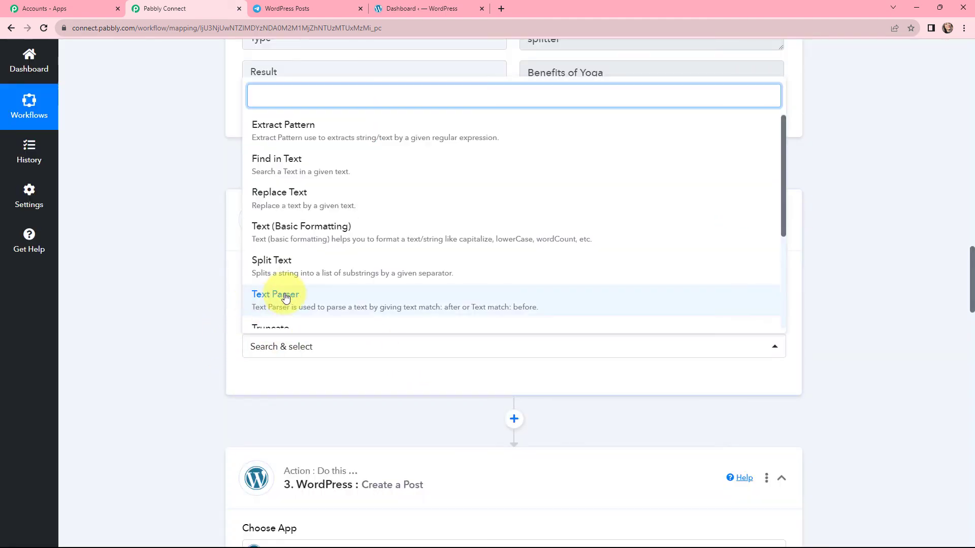
left_click(282, 300)
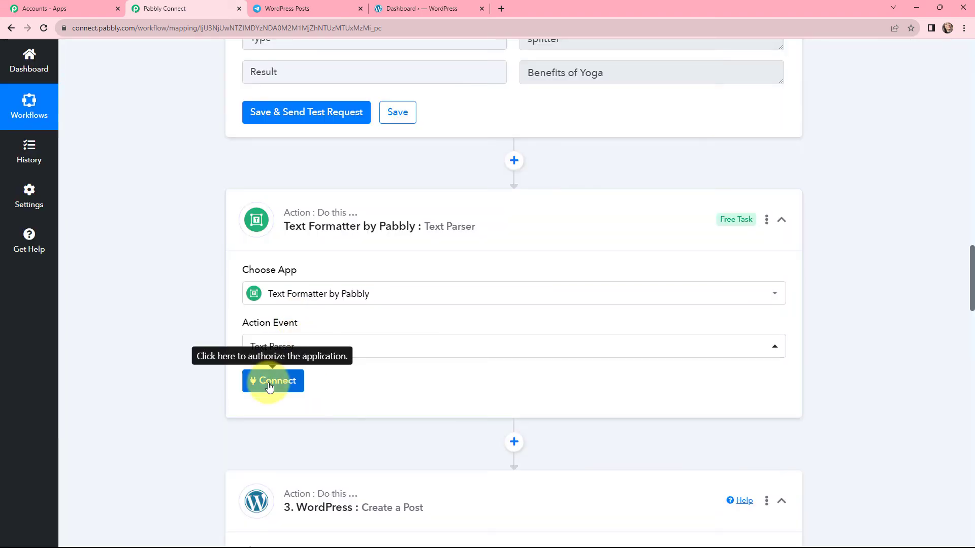
left_click(269, 387)
scroll(297, 350, "down", 2)
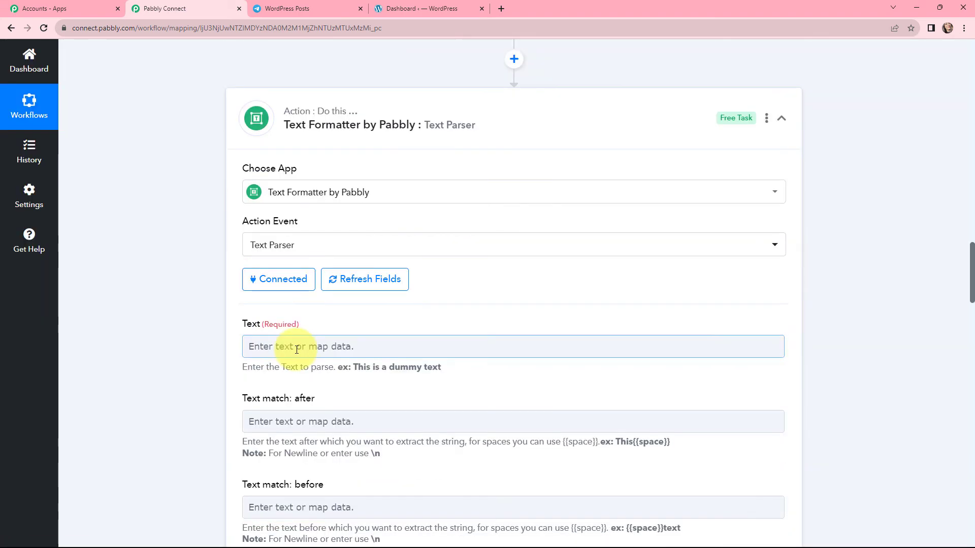
Map the Telegram Message Text into the new parser's Text field
left_click(297, 350)
left_click(330, 439)
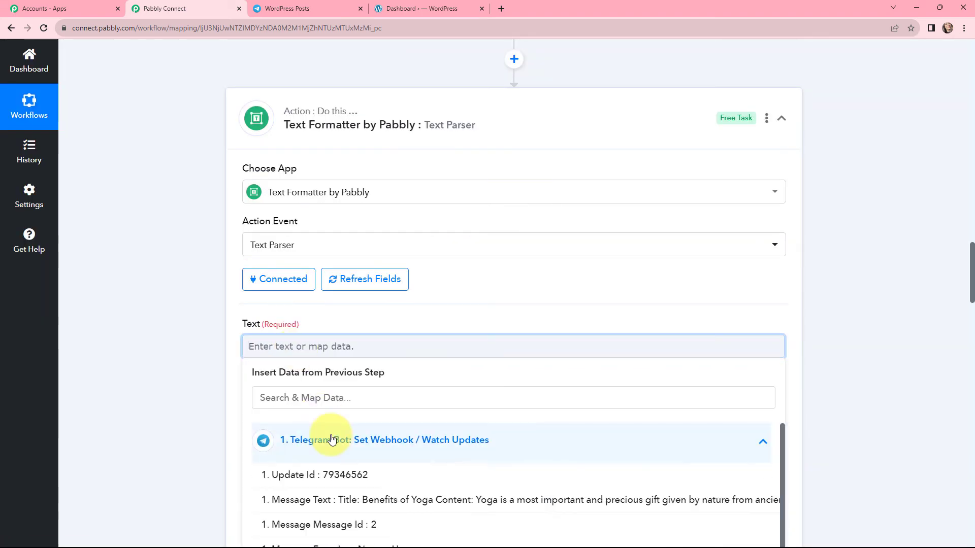
left_click(399, 502)
left_click(444, 292)
scroll(447, 290, "down", 3)
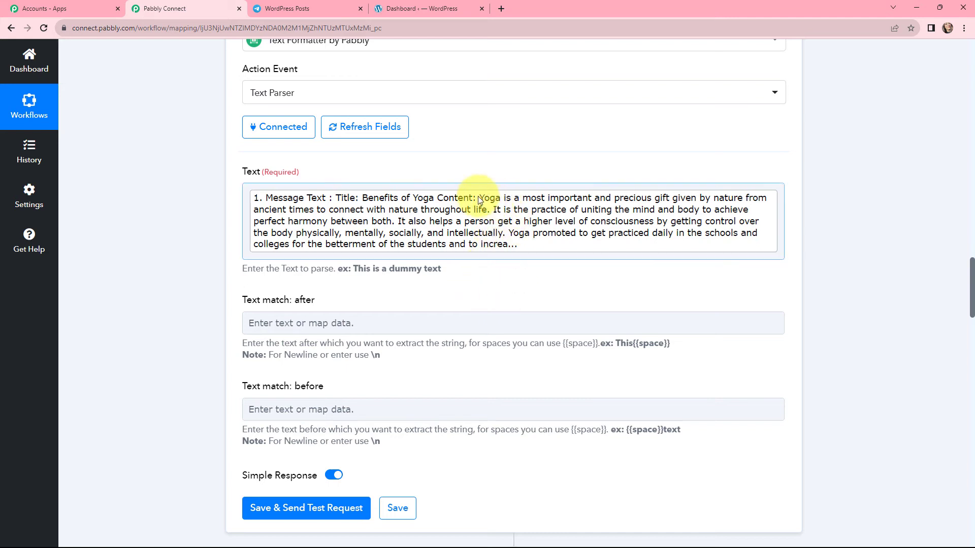
Set the second parser to match after 'Content:' and before 'Title:'
left_click(292, 322)
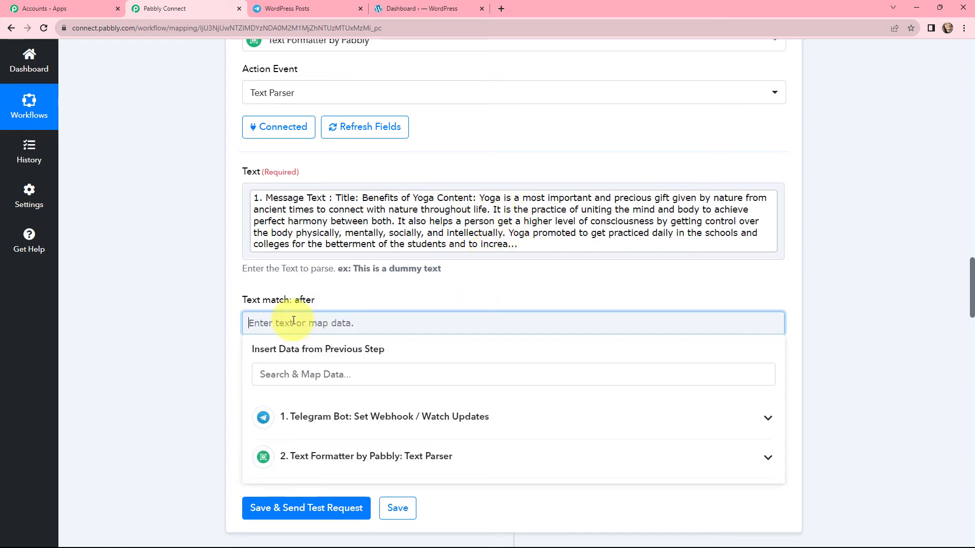
type("Content:")
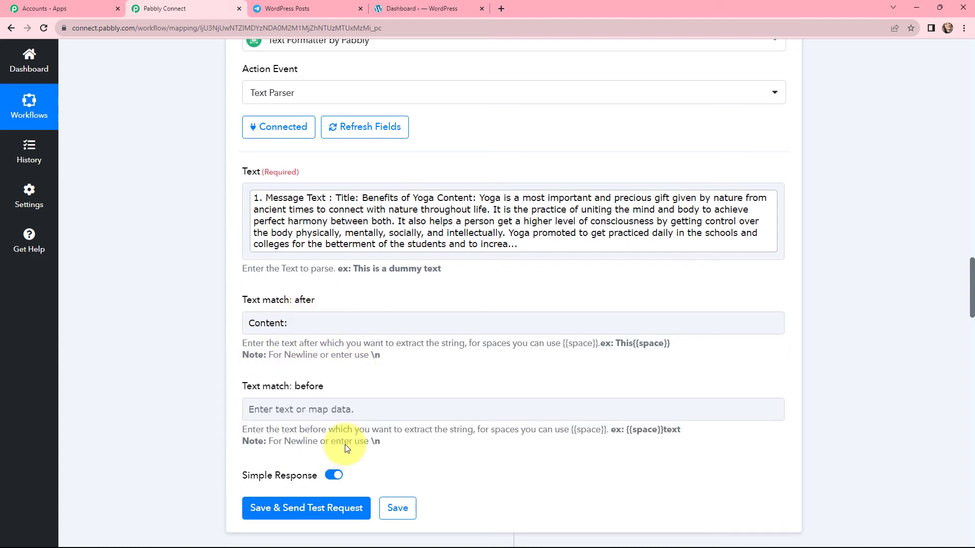
left_click(297, 412)
type("Title:")
scroll(300, 408, "down", 1)
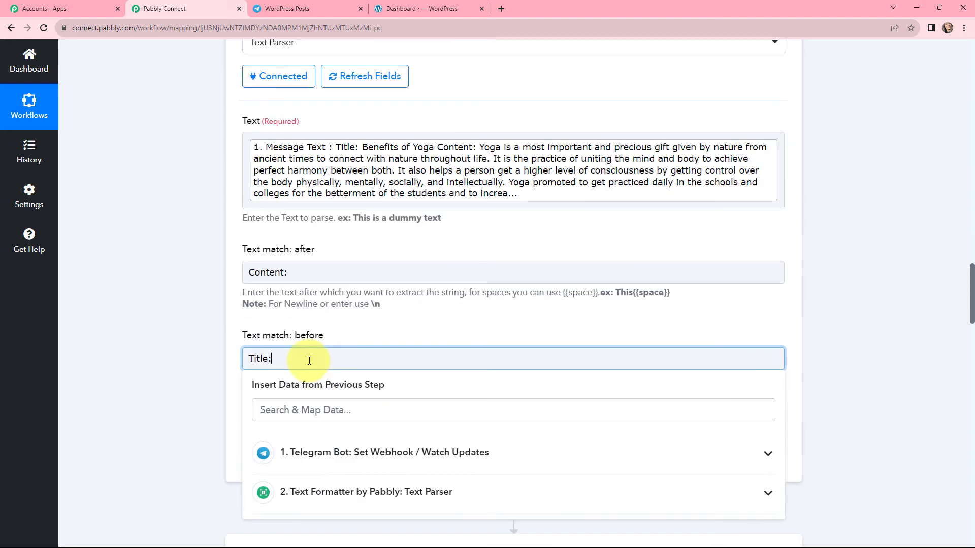
left_click(340, 329)
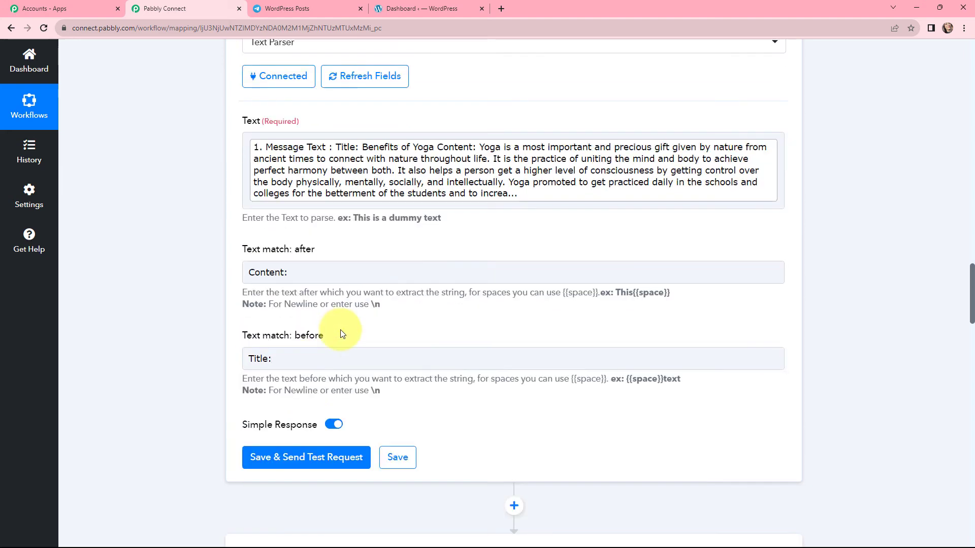
Test the content parser and enlarge the Result to check the yoga paragraphs
left_click(306, 460)
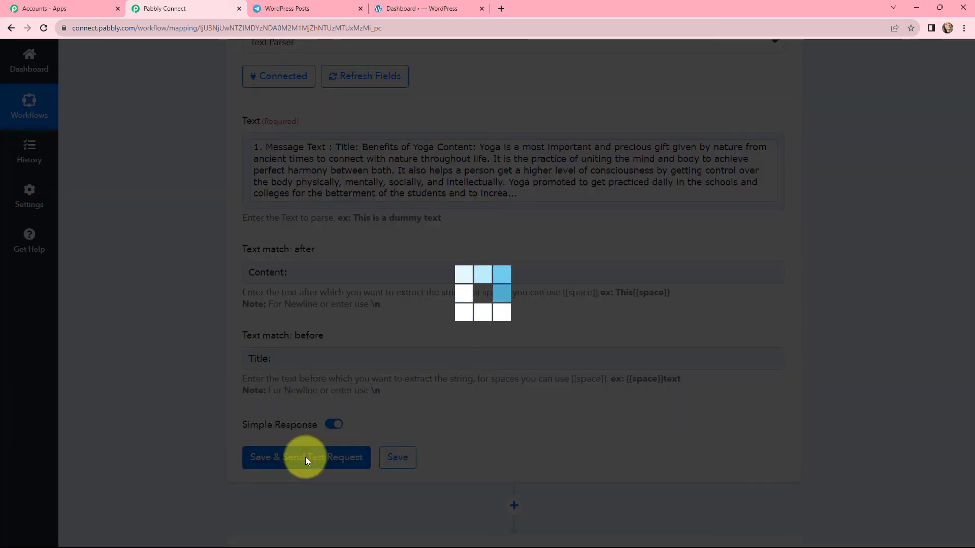
scroll(660, 341, "down", 4)
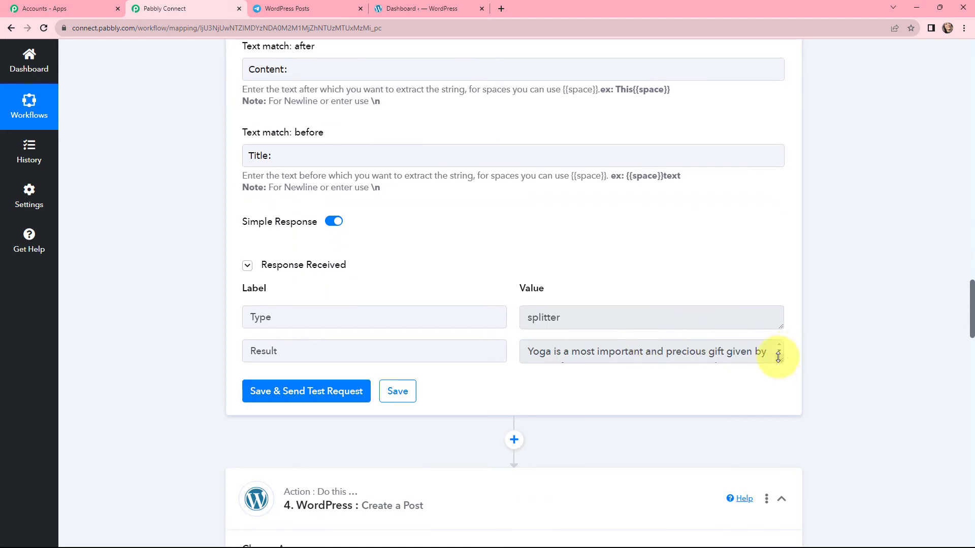
left_click_drag(778, 359, 812, 545)
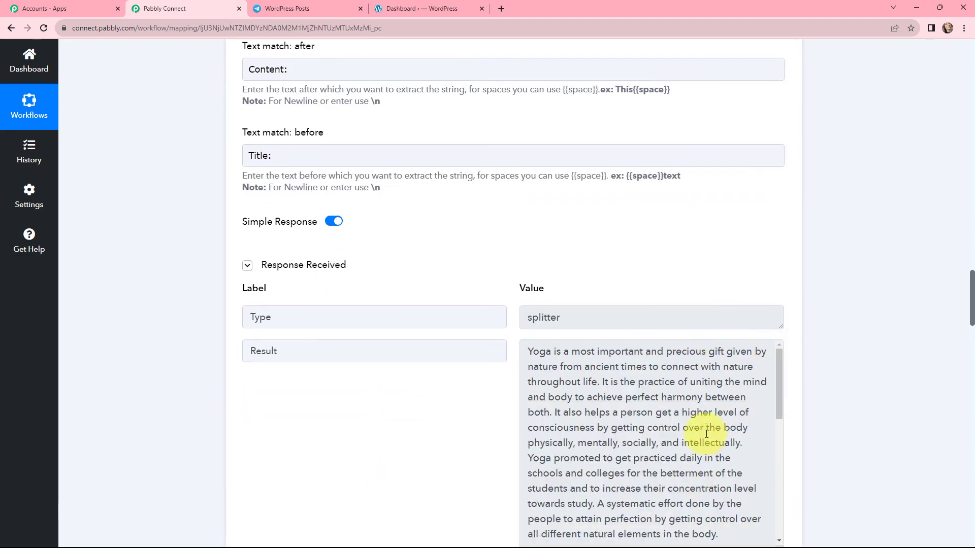
scroll(711, 426, "down", 8)
scroll(708, 427, "down", 2)
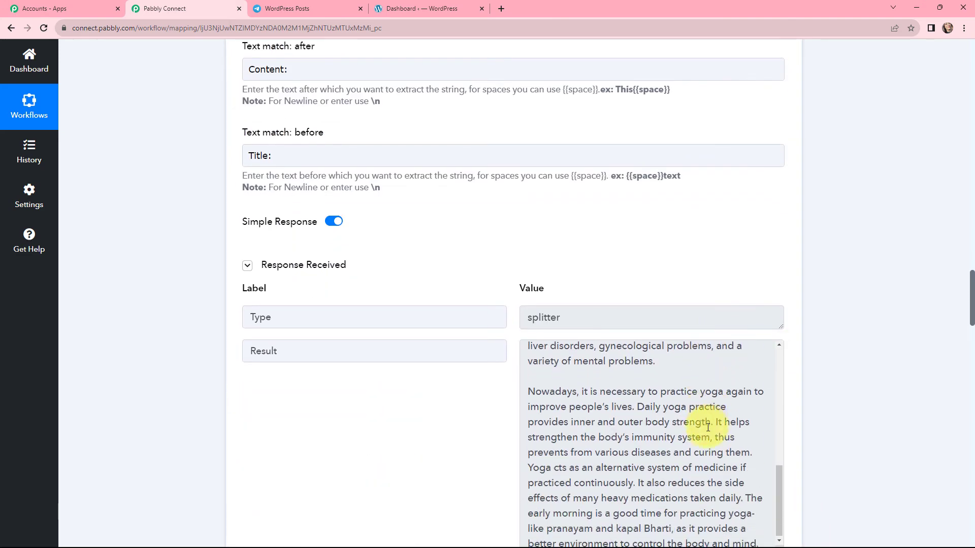
scroll(704, 428, "up", 12)
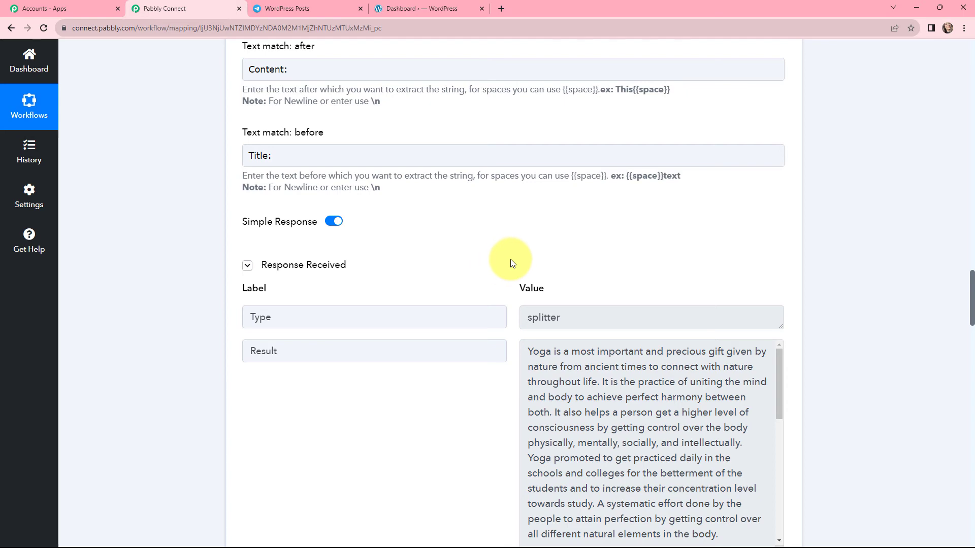
scroll(512, 263, "down", 10)
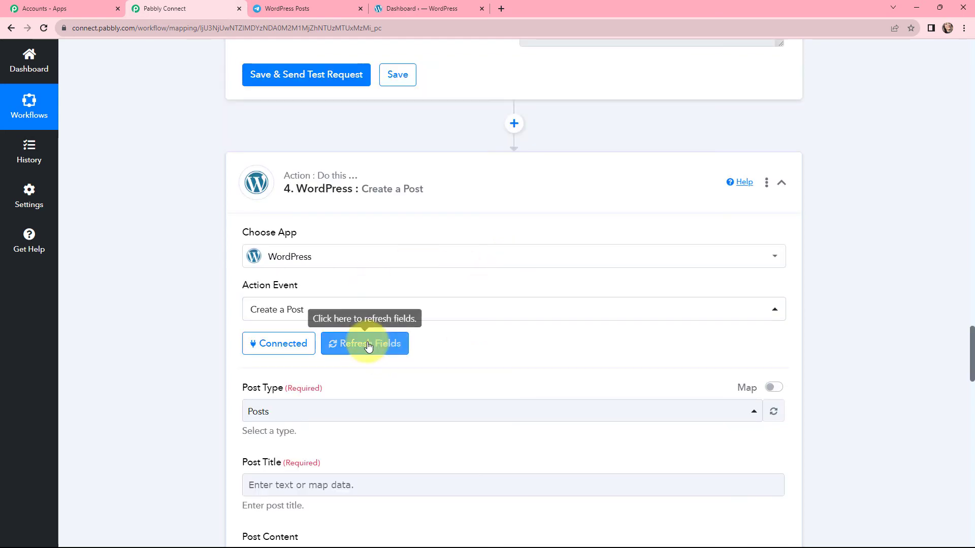
Refresh the WordPress fields and map the title parser's Result, Benefits of Yoga, into Post Title
left_click(366, 345)
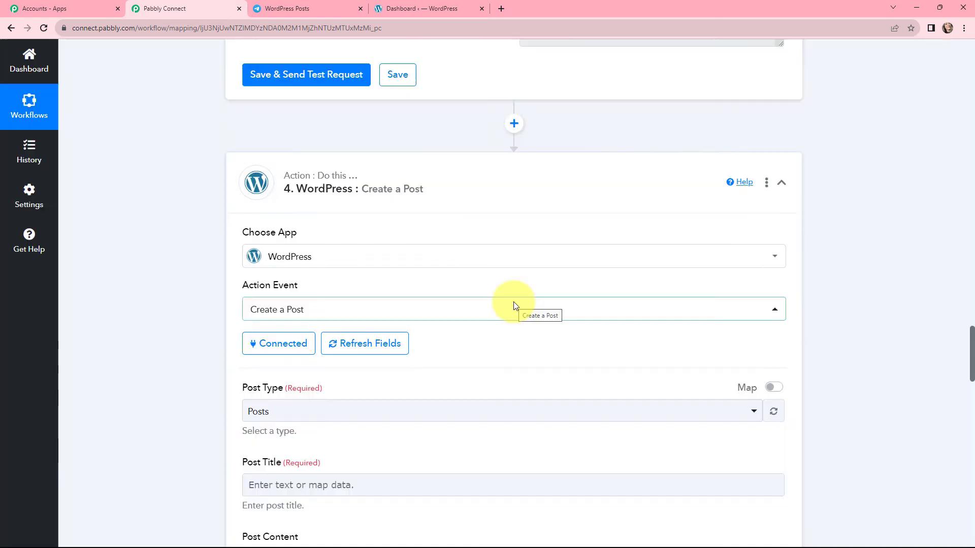
scroll(513, 304, "down", 3)
scroll(514, 305, "down", 2)
left_click(355, 234)
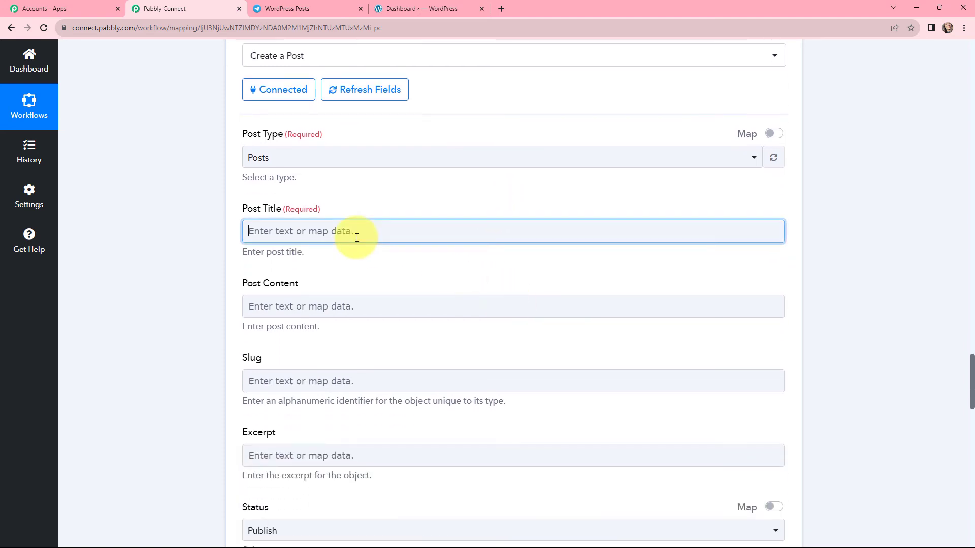
left_click(385, 365)
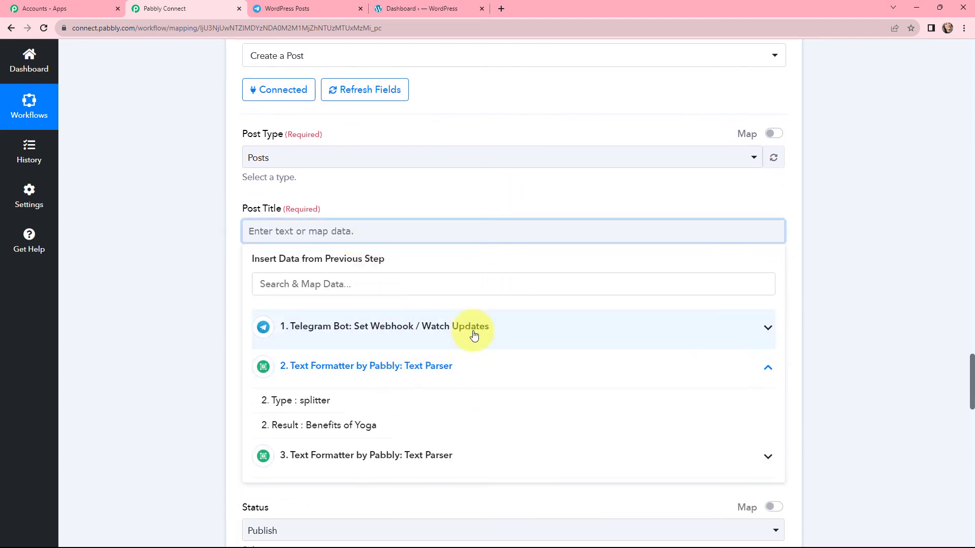
scroll(472, 333, "down", 1)
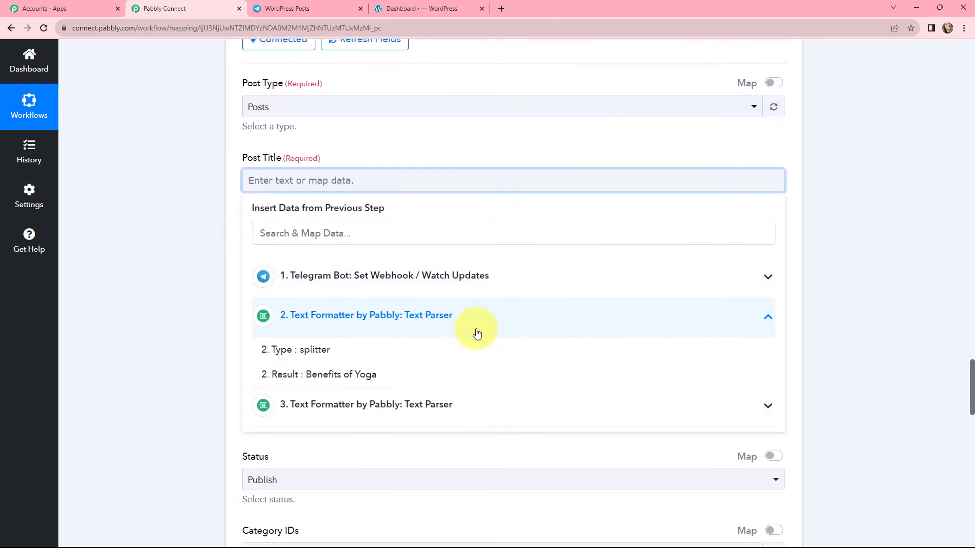
left_click(331, 378)
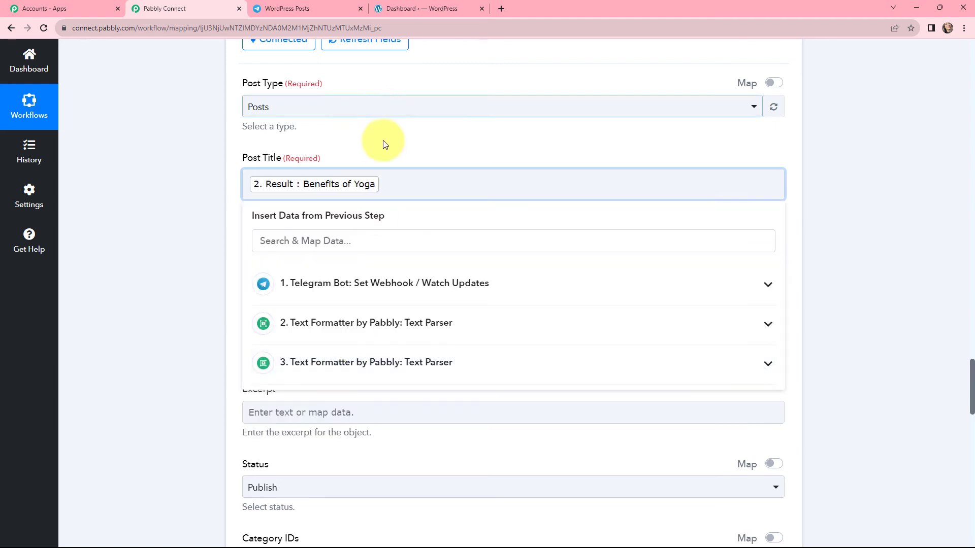
Map the content parser's Result (the Yoga text) into Post Content
left_click(351, 262)
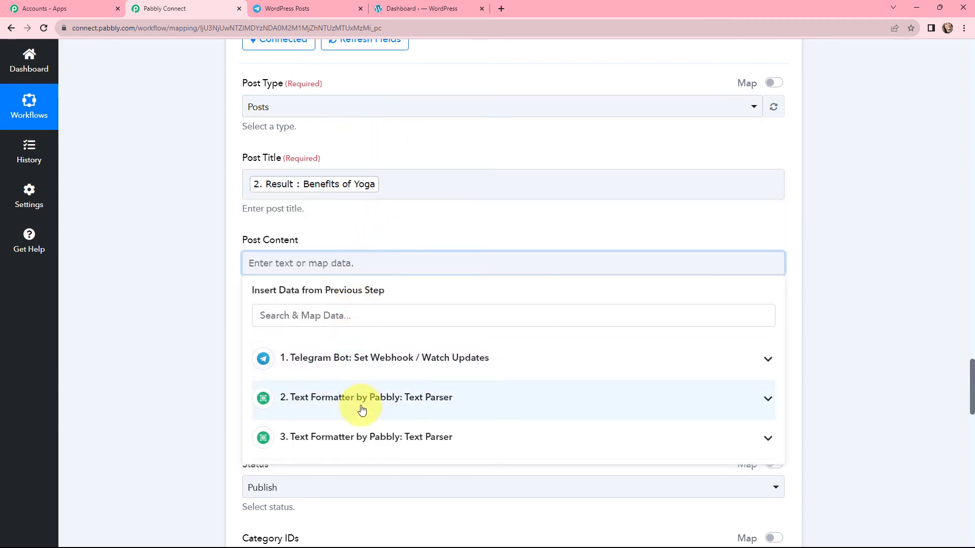
left_click(364, 431)
scroll(380, 405, "down", 2)
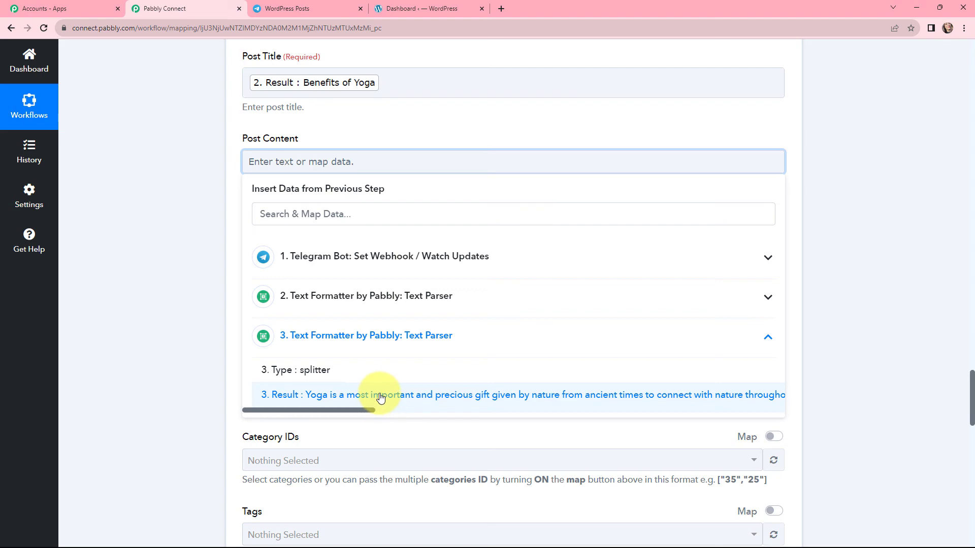
left_click(380, 405)
left_click(195, 226)
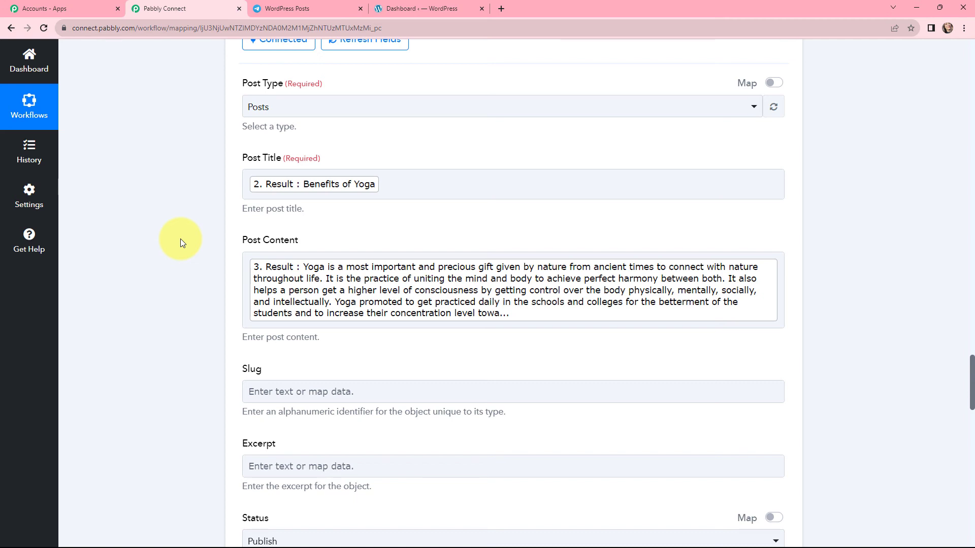
Keep the WordPress post Status set to Publish
scroll(228, 218, "down", 5)
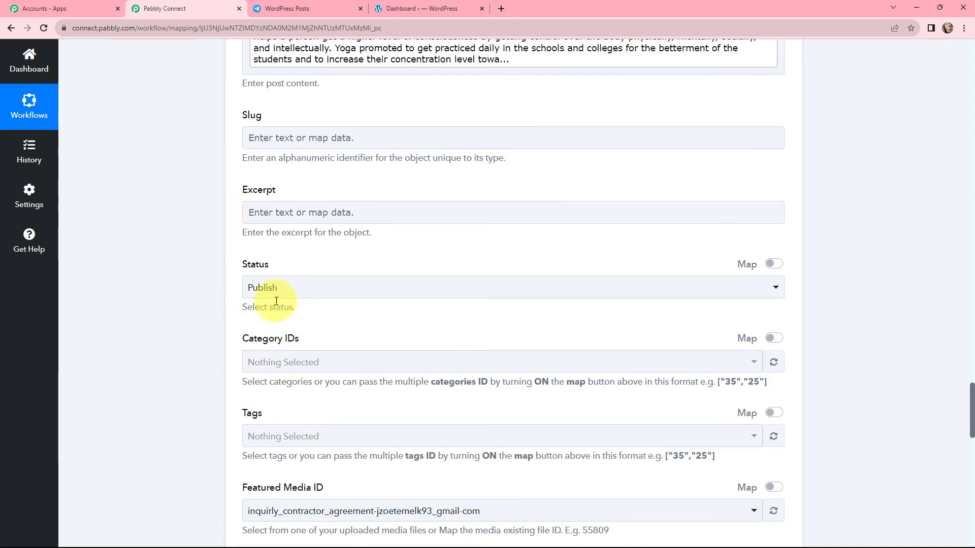
left_click(279, 290)
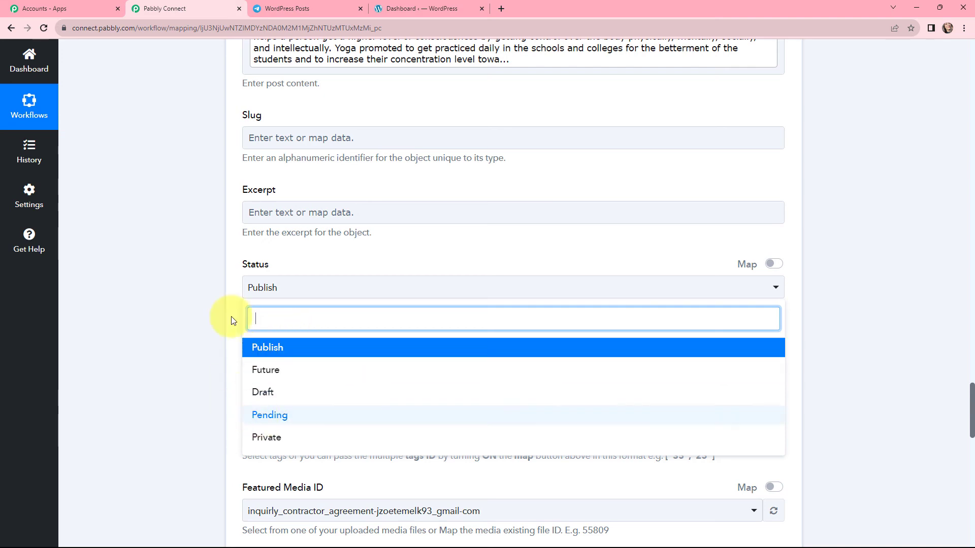
left_click(212, 258)
Send the WordPress test request to create post 61185 (benefits-of-yoga-2), then bring up the WordPress Dashboard
scroll(428, 208, "down", 15)
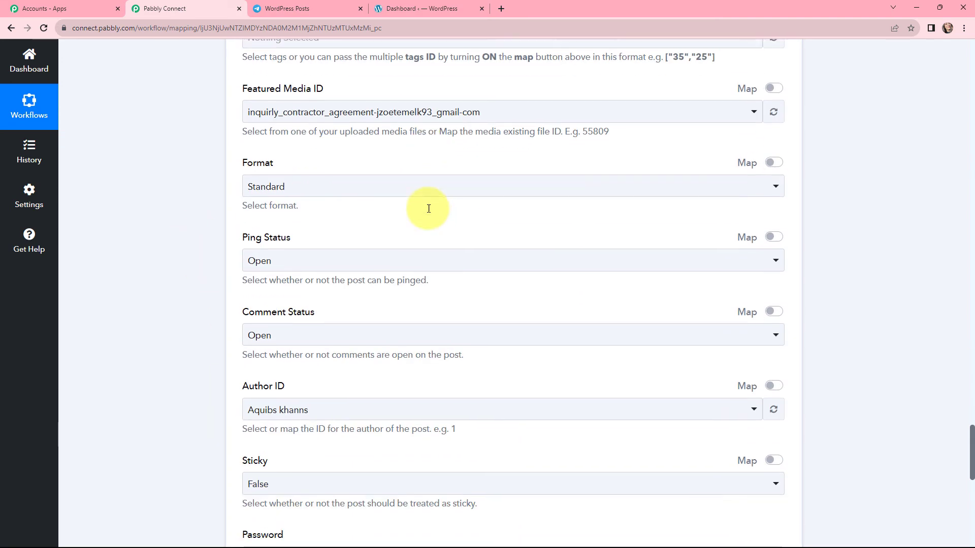
scroll(427, 208, "down", 2)
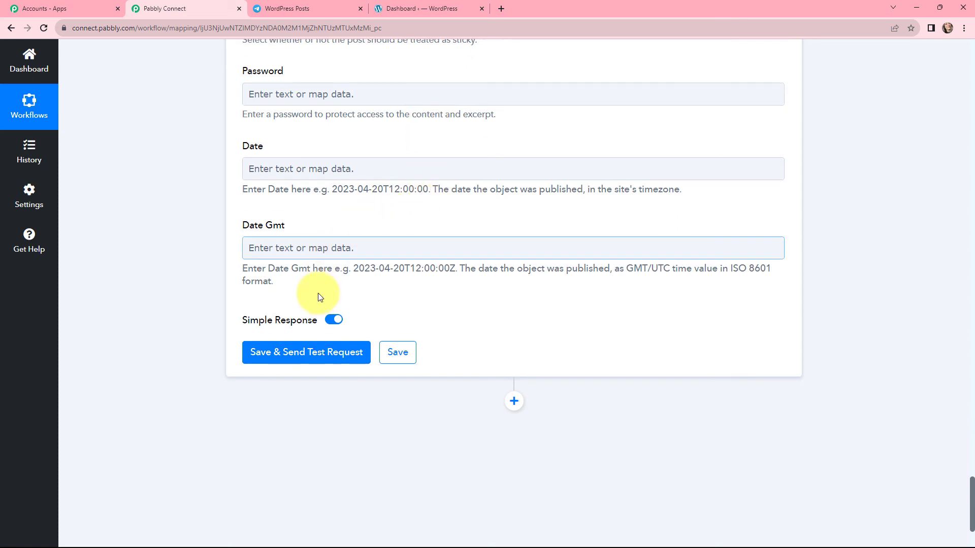
left_click(299, 353)
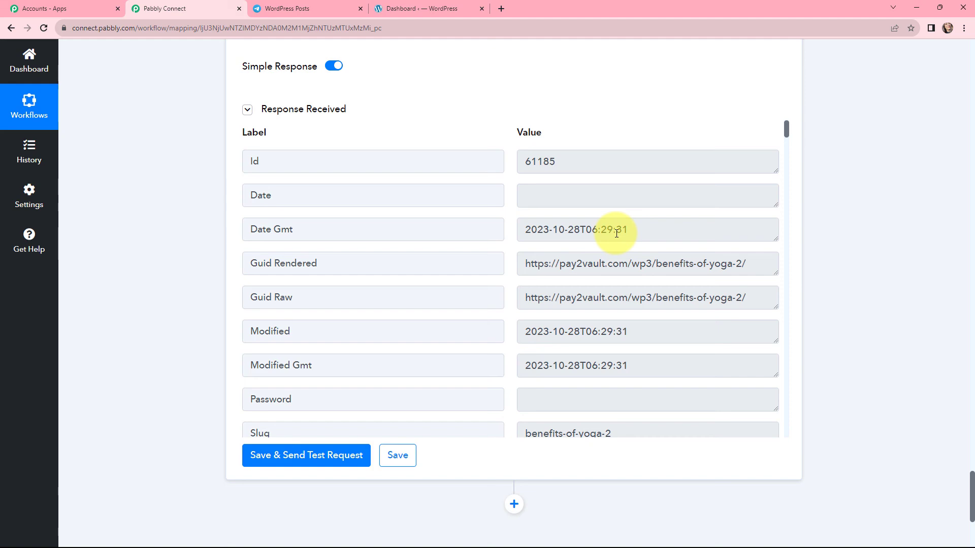
left_click(411, 7)
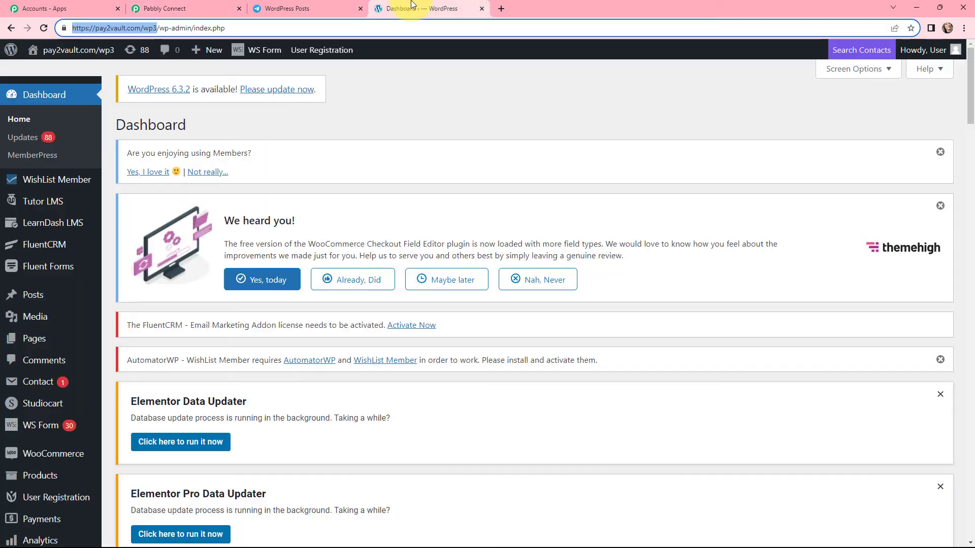
Open the live Benefits of Yoga post from the All Posts list
left_click(21, 294)
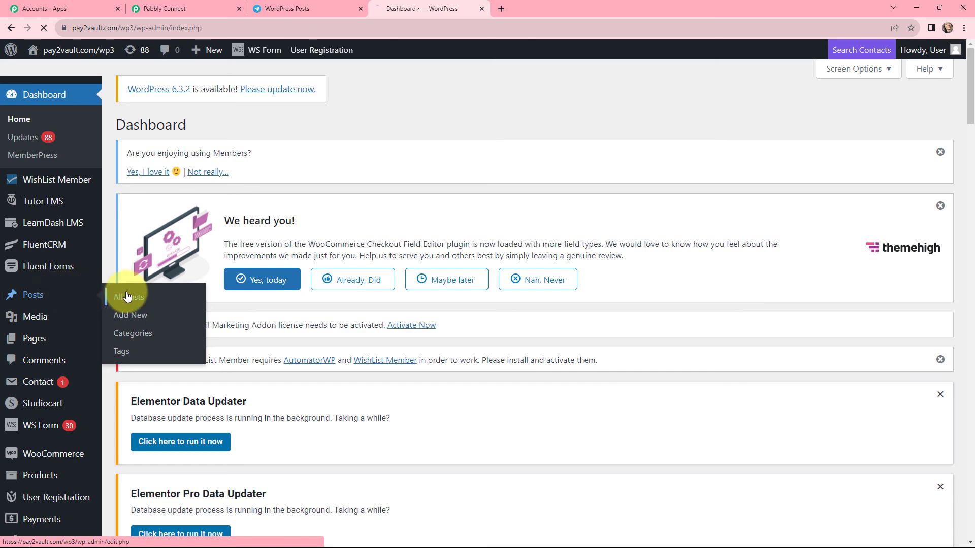
scroll(244, 380, "down", 5)
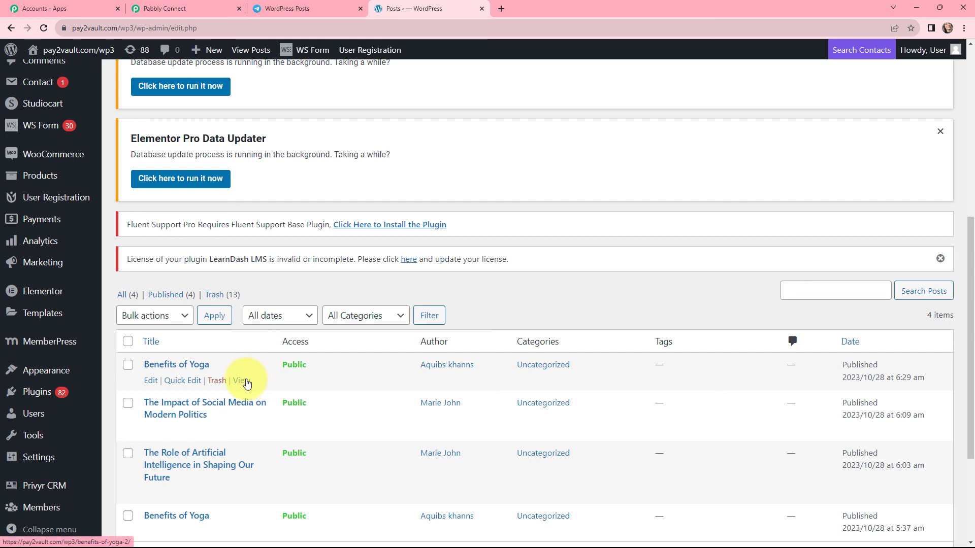
left_click(242, 381)
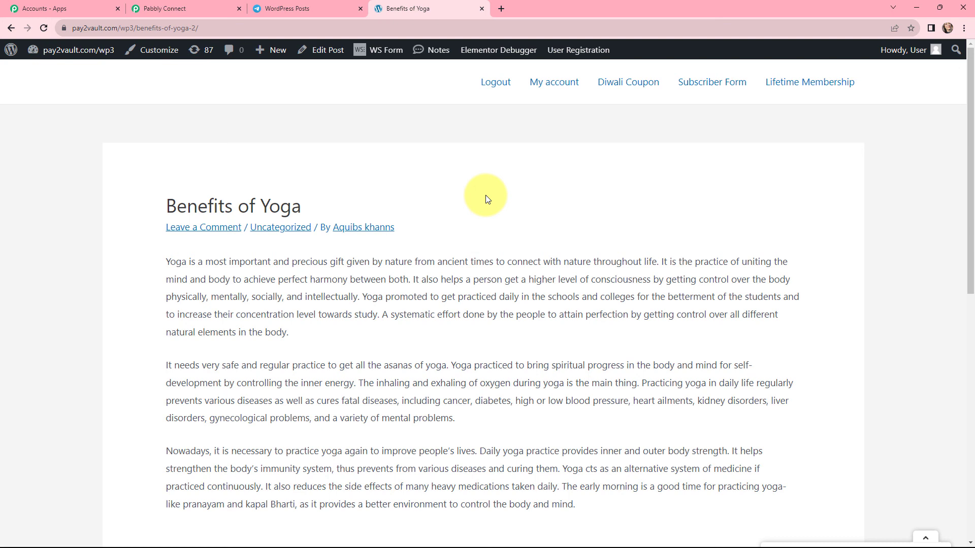
Check the published post's title and paragraphs, then go back to the Pabbly Connect workflow
left_click_drag(322, 206, 145, 206)
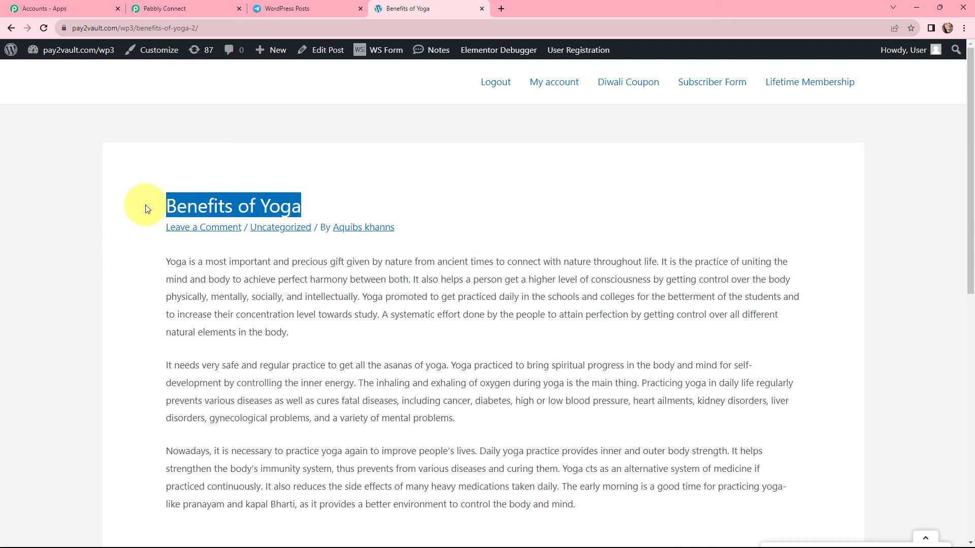
left_click(348, 190)
scroll(348, 185, "down", 2)
left_click_drag(157, 157, 594, 413)
key("ctrl+2")
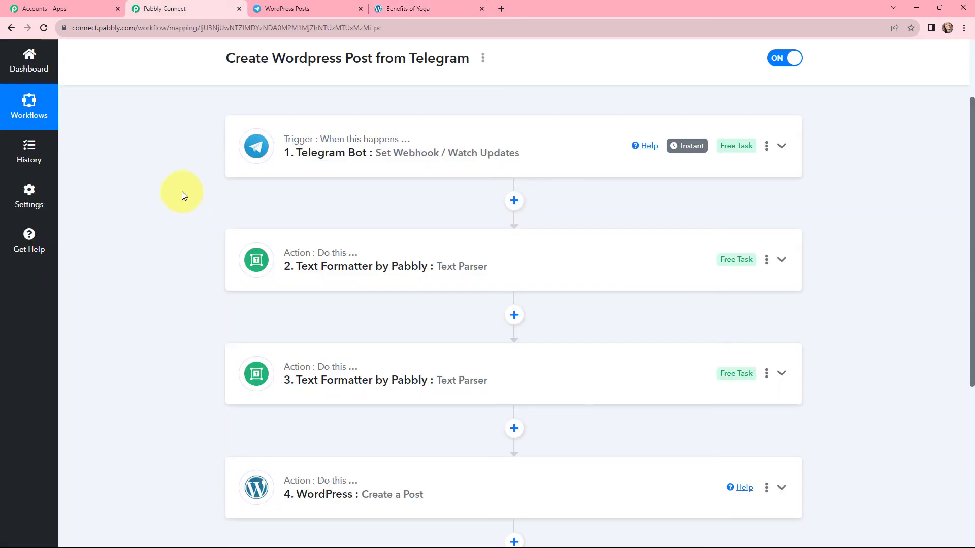